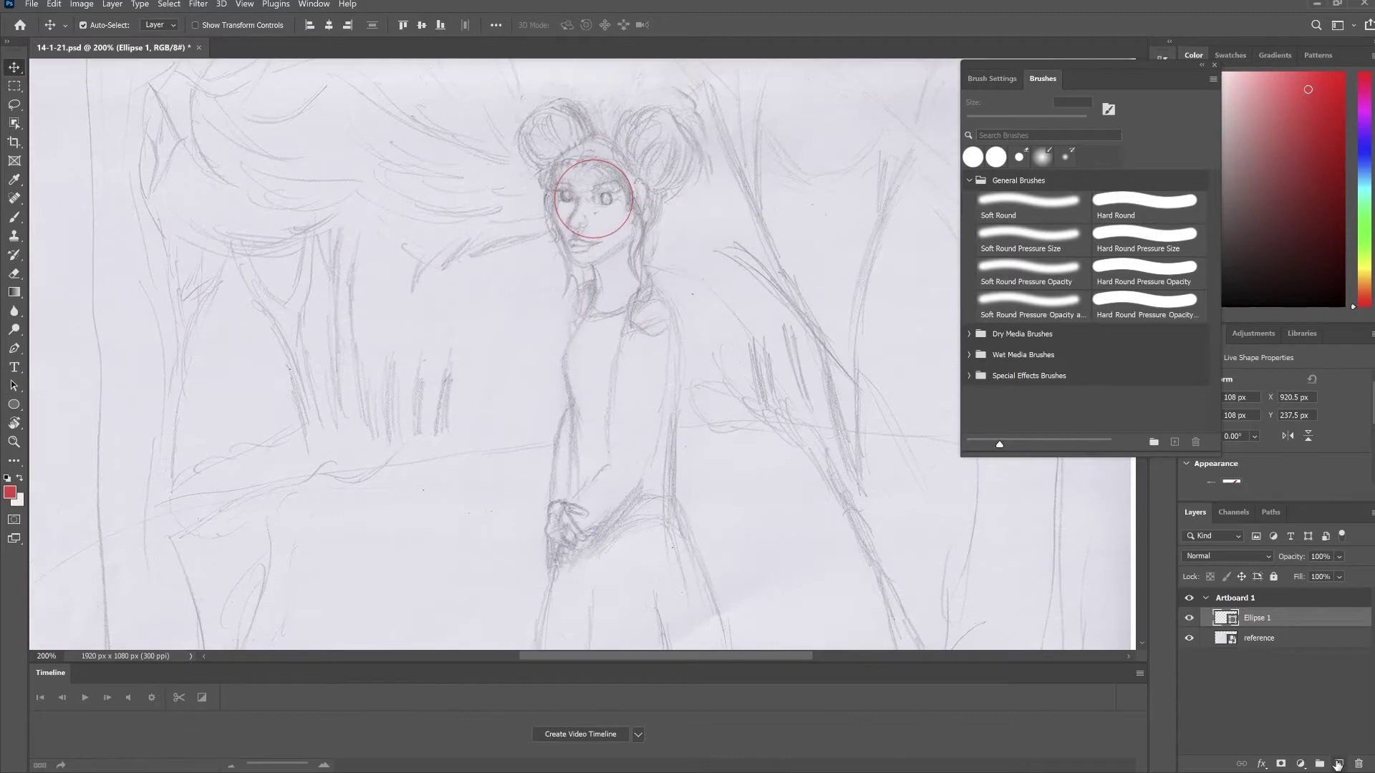
- Add a new layer above Ellipse 1 and nudge the ellipse left to fit the girl's head in the reference
left_click(1339, 764)
key("b")
left_click(1257, 638)
key("Left")
key("Left")
key("Left")
key("Left")
key("Left")
key("Left")
key("Left")
key("Left")
key("Left")
key("Left")
key("Left")
key("Left")
key("Left")
key("Left")
key("Left")
key("Left")
key("Left")
key("Left")
key("Left")
key("v")
key("Left")
key("Left")
key("Left")
key("Left")
key("Left")
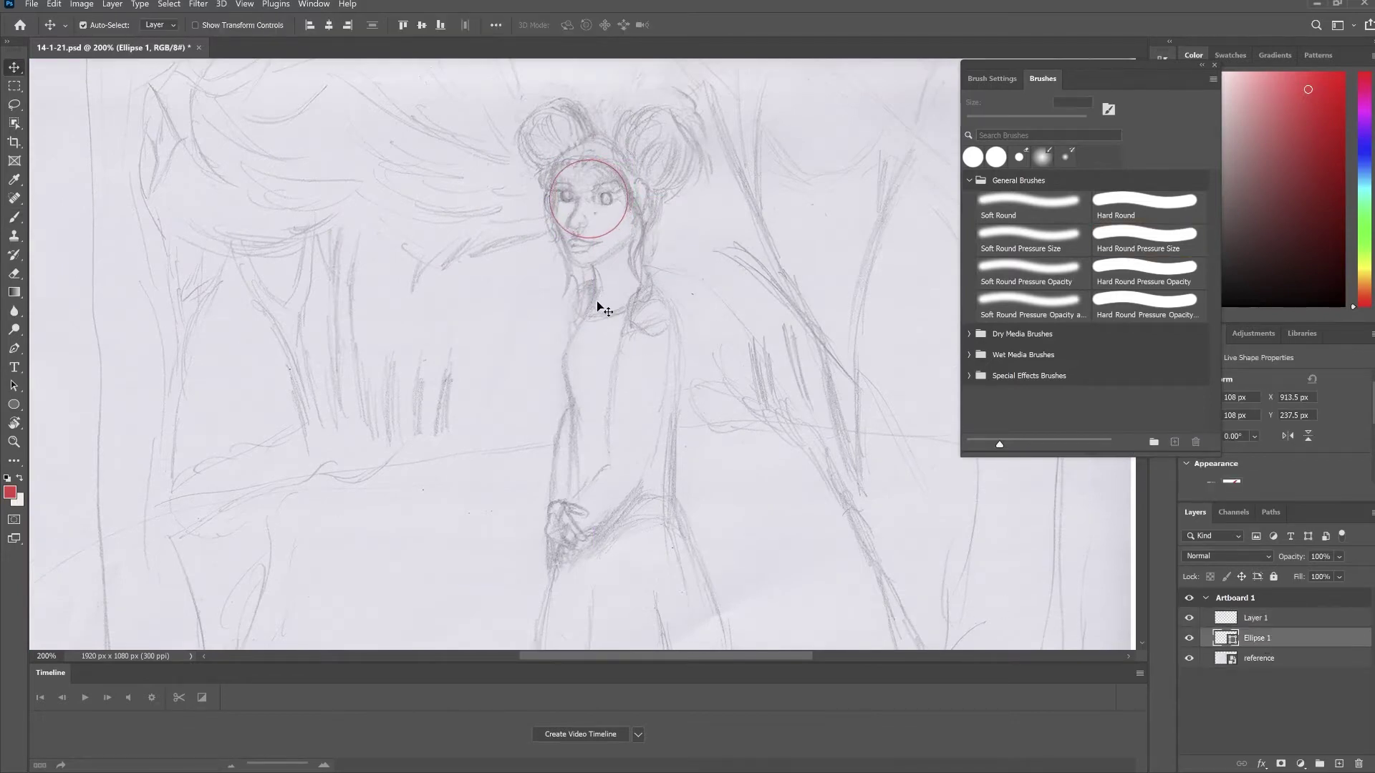
- On Layer 1, brush the red facial guide lines, jawline and front neck line over the reference sketch
left_click(1250, 617)
key("b")
mouse_move(577, 161)
left_mouse_down()
mouse_move(573, 223)
mouse_move(616, 202)
mouse_move(569, 256)
mouse_move(630, 233)
mouse_move(604, 260)
mouse_move(634, 237)
mouse_move(593, 306)
left_mouse_up()
key("ctrl+z")
key("ctrl+z")
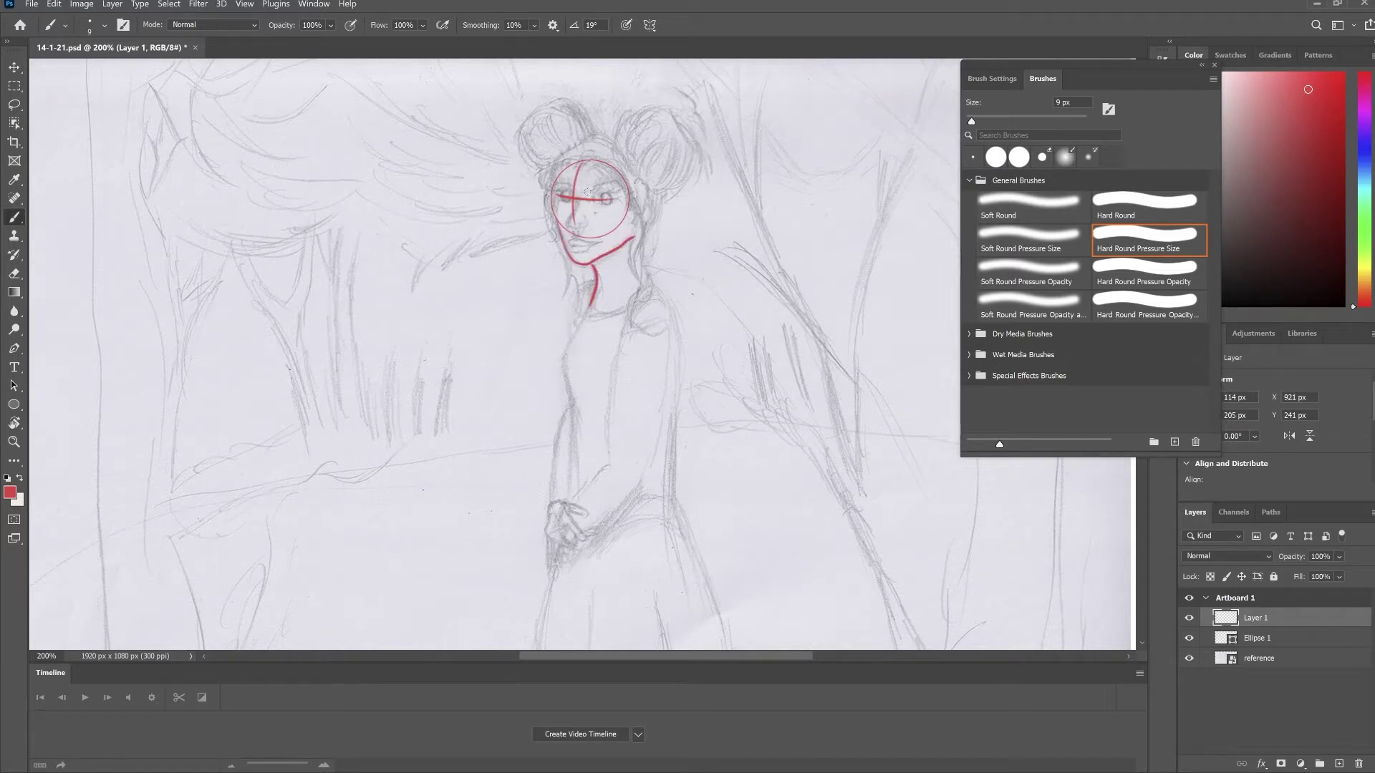
- Hide the Ellipse 1 layer and erase the construction guide lines from the face
left_click_drag(575, 201, 569, 229)
left_click(1190, 638)
key("e")
mouse_move(581, 168)
left_mouse_down()
mouse_move(605, 192)
mouse_move(557, 218)
mouse_move(561, 240)
left_mouse_up()
key("b")
key("e")
mouse_move(554, 192)
left_mouse_down()
mouse_move(532, 244)
mouse_move(634, 238)
left_mouse_up()
key("b")
- Redraw the face contour from forehead to jaw, with the far eye and its eyebrow
left_click_drag(550, 168, 577, 262)
key("ctrl+z")
mouse_move(551, 191)
left_mouse_down()
mouse_move(580, 268)
mouse_move(635, 234)
left_mouse_up()
mouse_move(550, 184)
left_mouse_down()
mouse_move(559, 162)
mouse_move(572, 187)
left_mouse_up()
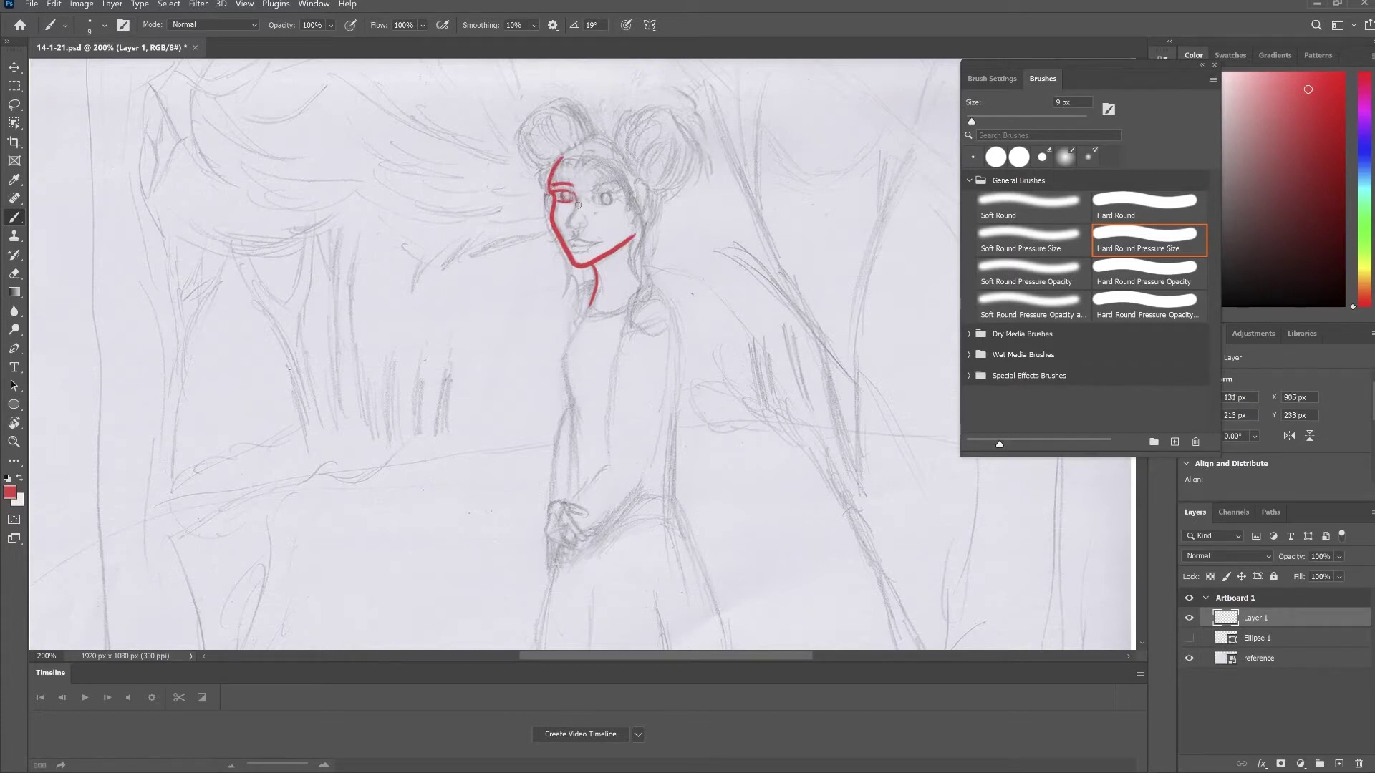
- Trace the nose, lips and near eye with its eyebrow over the reference face
mouse_move(578, 205)
left_mouse_down()
mouse_move(582, 225)
mouse_move(575, 205)
left_mouse_up()
key("ctrl+z")
key("ctrl+z")
key("ctrl+z")
left_click_drag(571, 224, 583, 225)
left_click_drag(592, 201, 617, 193)
key("ctrl+z")
- Draw the collar and the front outline of the torso down to the hands
mouse_move(582, 287)
left_mouse_down()
mouse_move(577, 330)
mouse_move(634, 298)
mouse_move(585, 308)
mouse_move(574, 331)
mouse_move(571, 417)
left_mouse_up()
key("ctrl+z")
key("ctrl+z")
key("ctrl+z")
left_click_drag(568, 374, 563, 506)
key("ctrl+z")
key("ctrl+z")
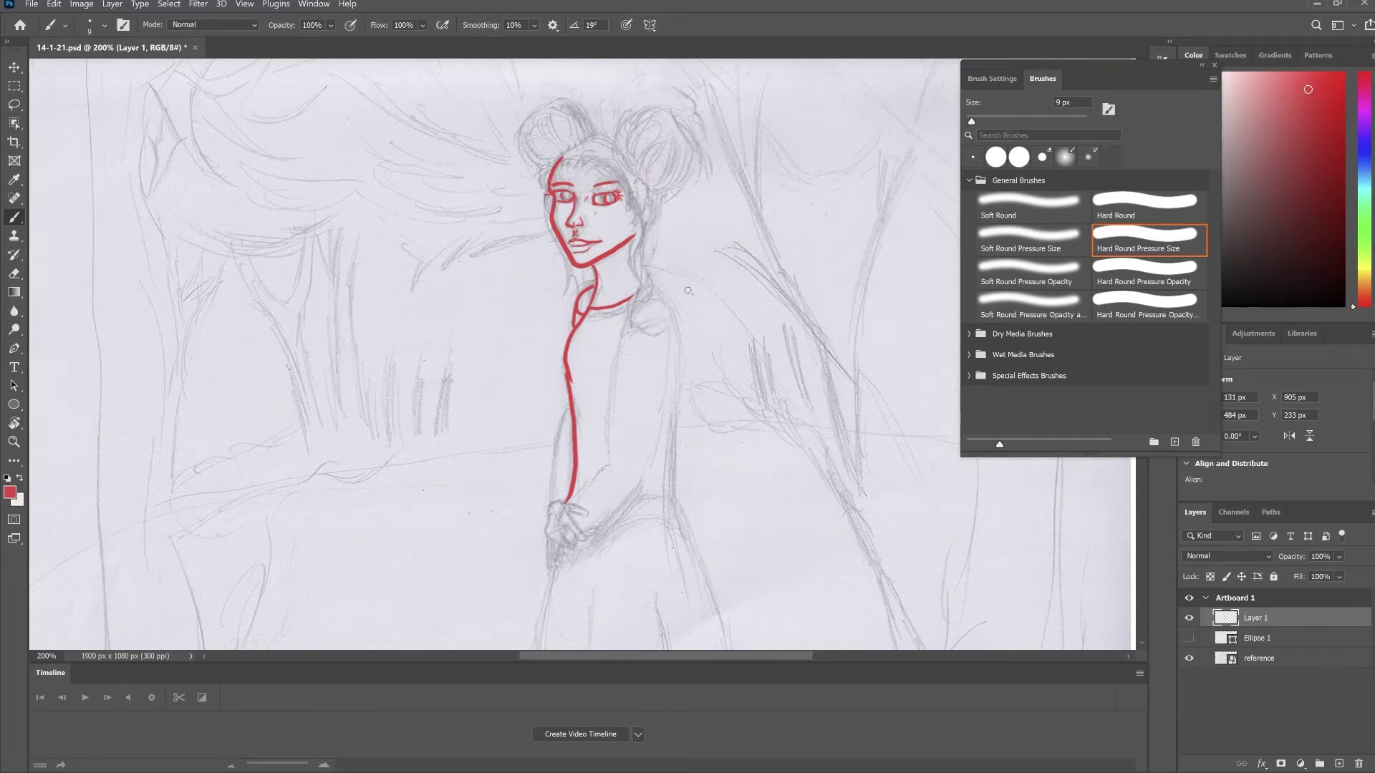
- Sketch the hairline and the loose strands of hair framing both sides of the face
mouse_move(583, 165)
left_mouse_down()
mouse_move(601, 159)
mouse_move(575, 155)
left_mouse_up()
left_click_drag(580, 165, 590, 145)
left_click_drag(581, 163, 592, 139)
left_click_drag(564, 257, 565, 279)
left_click_drag(616, 167, 643, 266)
mouse_move(597, 163)
left_mouse_down()
mouse_move(619, 164)
mouse_move(605, 154)
left_mouse_up()
mouse_move(590, 141)
left_mouse_down()
mouse_move(641, 196)
mouse_move(637, 161)
mouse_move(677, 177)
mouse_move(715, 146)
mouse_move(616, 123)
mouse_move(669, 115)
mouse_move(636, 188)
mouse_move(679, 118)
mouse_move(659, 204)
left_mouse_up()
- Fill in the two hair buns with curved strands and add wispy ends around them
mouse_move(641, 113)
left_mouse_down()
mouse_move(674, 100)
mouse_move(694, 128)
left_mouse_up()
mouse_move(553, 106)
left_mouse_down()
mouse_move(569, 143)
mouse_move(586, 141)
left_mouse_up()
mouse_move(532, 118)
left_mouse_down()
mouse_move(559, 157)
mouse_move(516, 145)
mouse_move(546, 165)
left_mouse_up()
left_click_drag(543, 113, 560, 153)
left_click_drag(527, 151, 539, 176)
mouse_move(531, 114)
left_mouse_down()
mouse_move(513, 164)
mouse_move(529, 171)
left_mouse_up()
left_click_drag(584, 111, 598, 133)
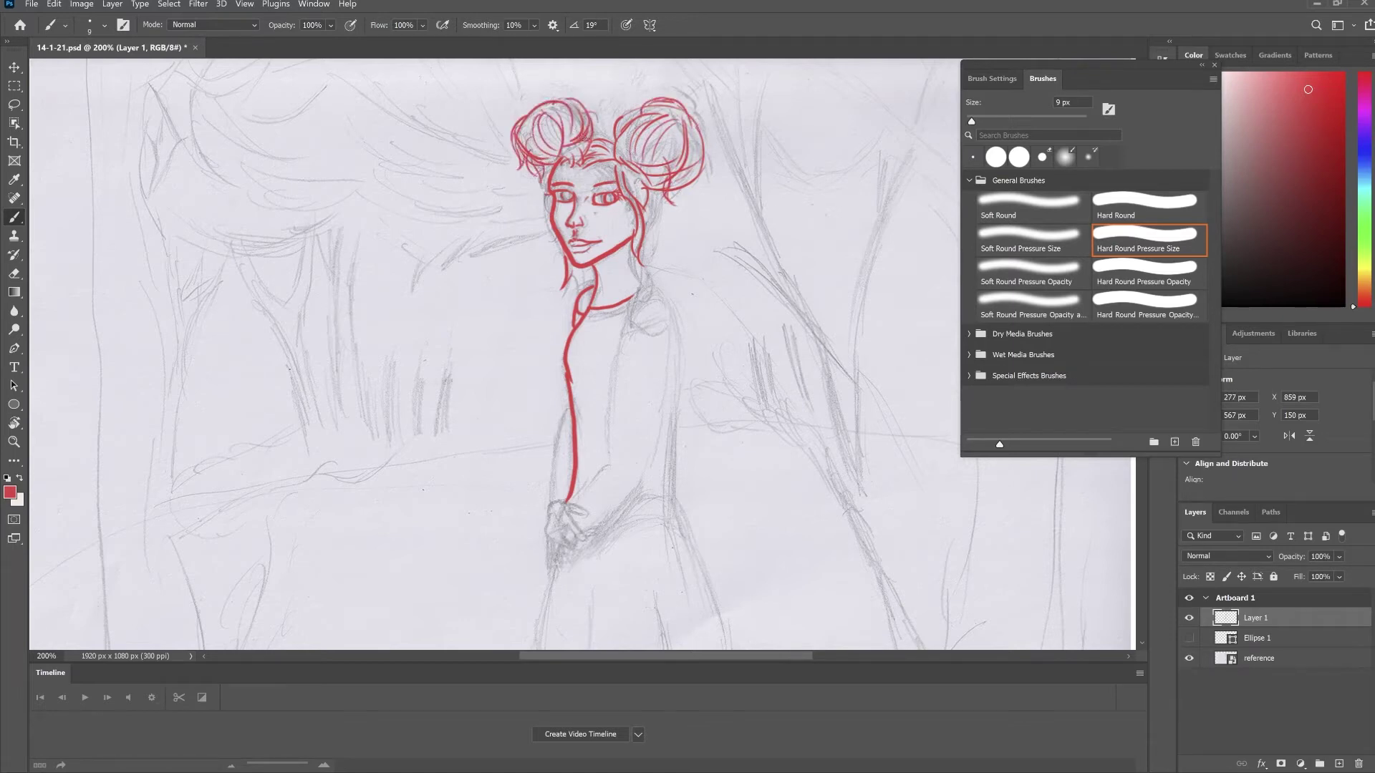
left_click_drag(700, 163, 680, 203)
mouse_move(692, 135)
left_mouse_down()
mouse_move(606, 307)
mouse_move(628, 295)
mouse_move(654, 194)
mouse_move(643, 249)
mouse_move(650, 224)
mouse_move(655, 282)
mouse_move(642, 257)
mouse_move(663, 328)
mouse_move(666, 298)
left_mouse_up()
key("ctrl+z")
key("ctrl+z")
- Lasso the head and hair drawing, rotate it about 2.6°, and deselect it
key("l")
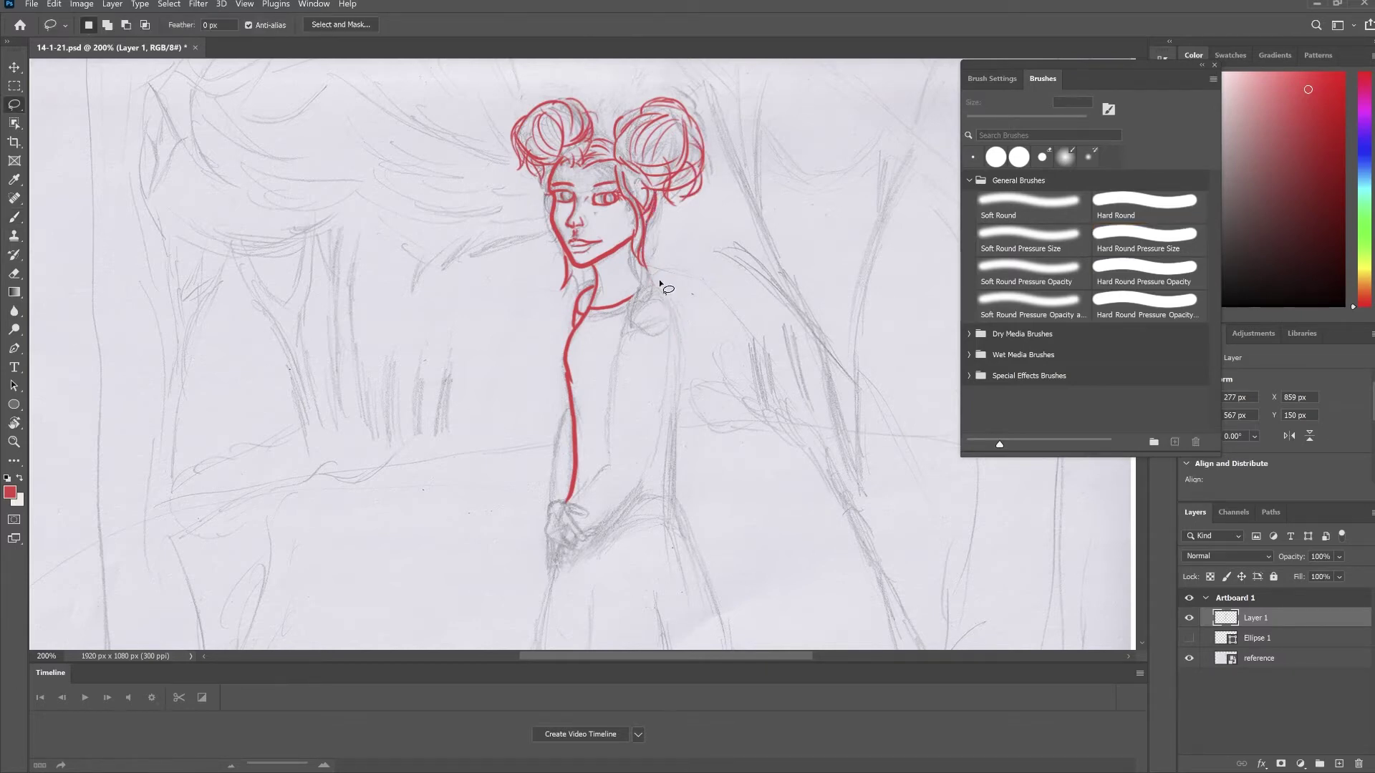
mouse_move(544, 72)
left_mouse_down()
mouse_move(594, 311)
mouse_move(787, 143)
left_mouse_up()
key("ctrl+t")
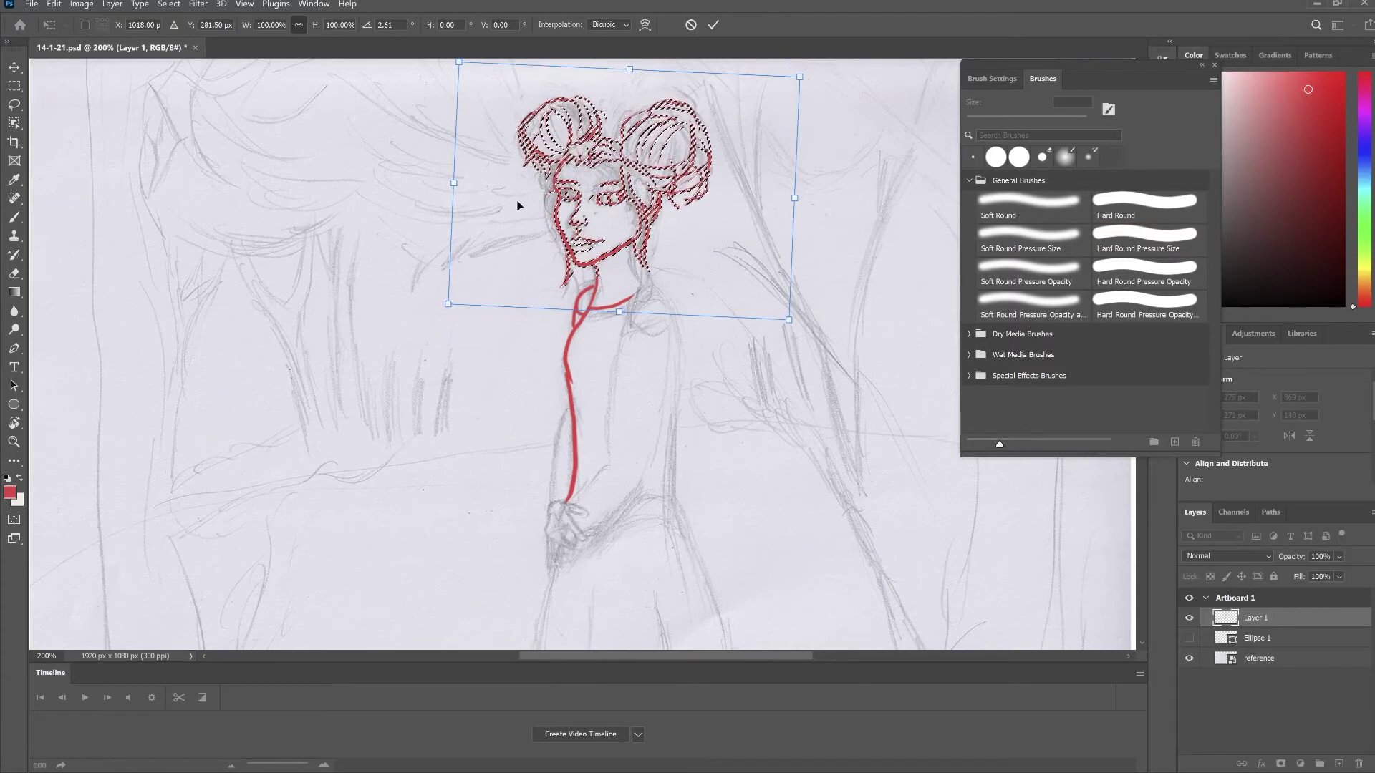
key("Return")
key("ctrl+d")
- Brush the rounded near shoulder and the inner line of the upper arm
key("b")
mouse_move(667, 300)
left_mouse_down()
mouse_move(691, 339)
mouse_move(613, 370)
mouse_move(610, 437)
left_mouse_up()
key("ctrl+z")
- Trace the front hand with its fingers at the end of the torso line
scroll(576, 489, "down", 2)
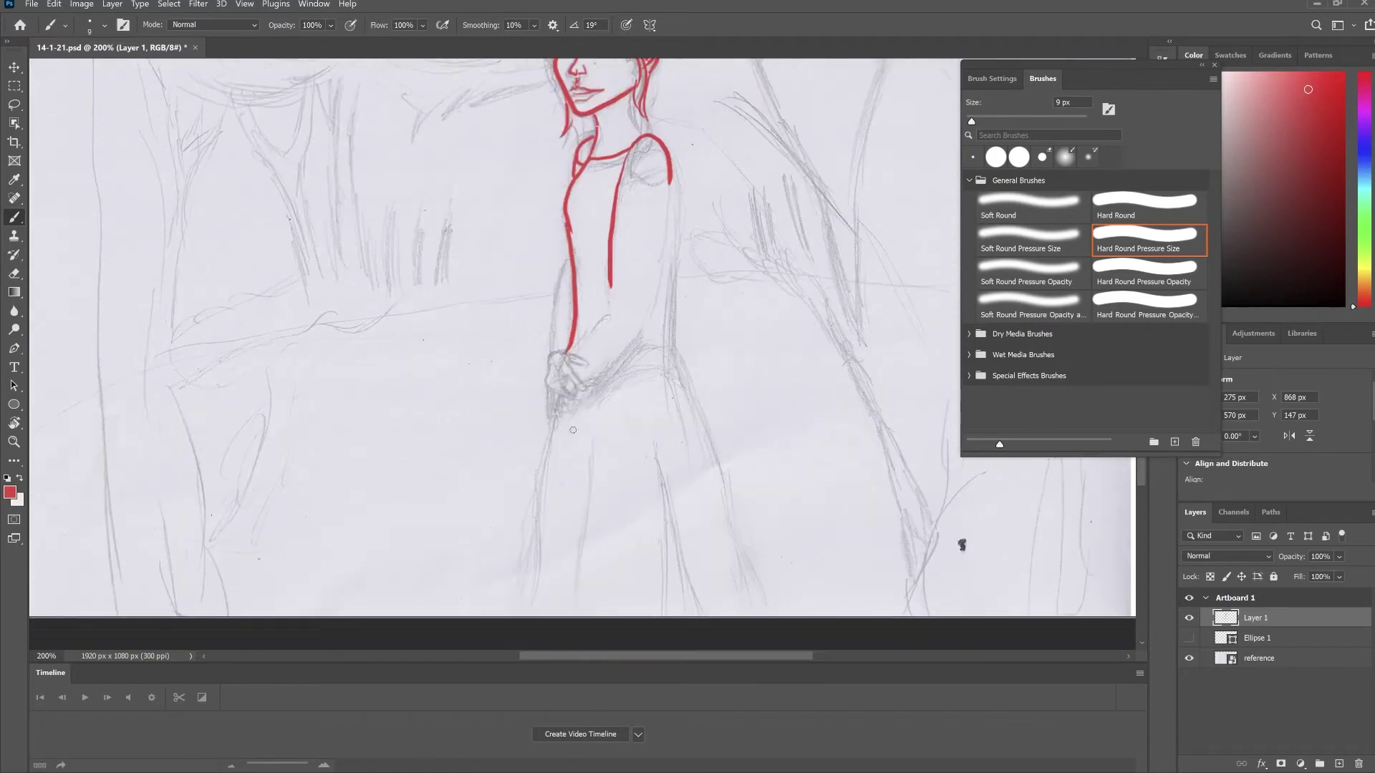
left_click_drag(551, 353, 555, 396)
key("ctrl+z")
mouse_move(551, 353)
left_mouse_down()
mouse_move(567, 395)
mouse_move(589, 352)
mouse_move(584, 389)
left_mouse_up()
key("ctrl+z")
left_click_drag(568, 365, 577, 372)
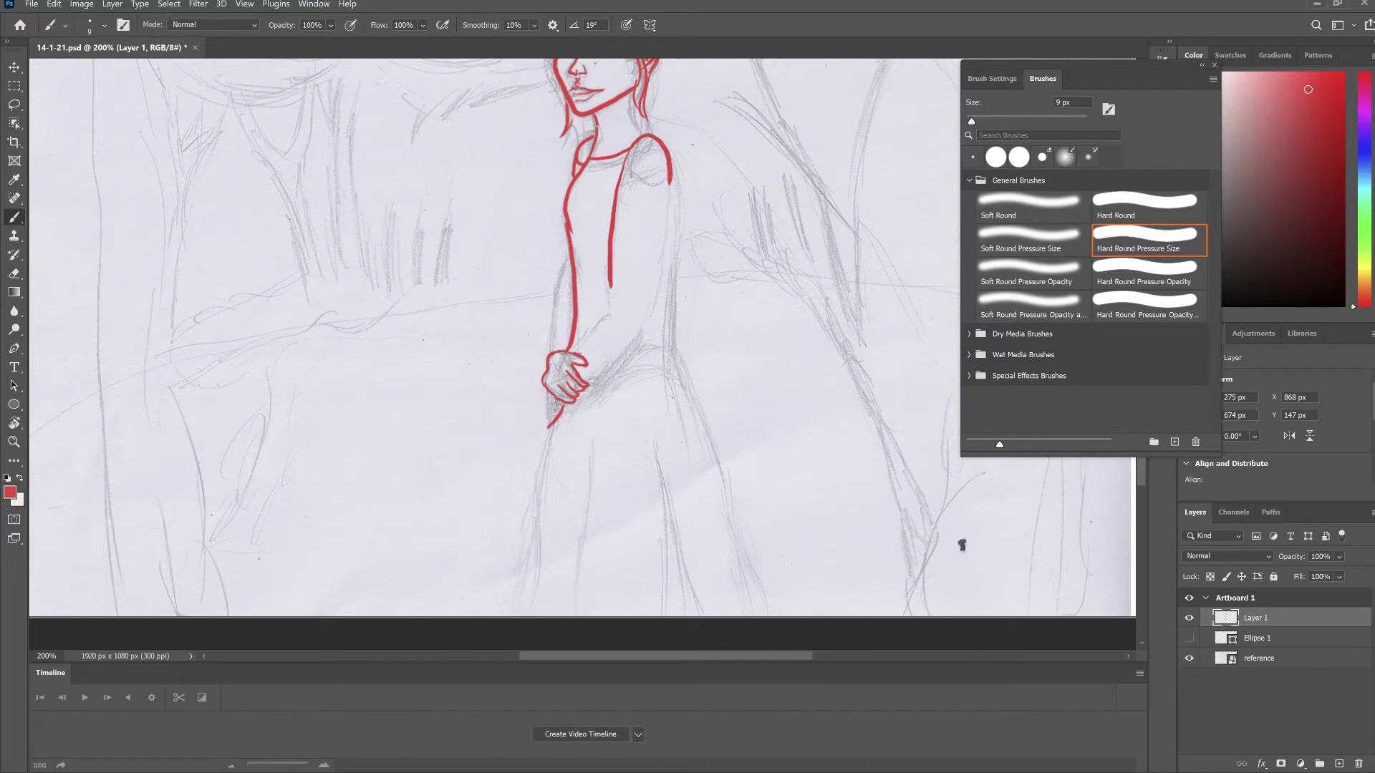
- Draw the fingers hanging below the hand, the far forearm, and the near wrist with its inner forearm line
left_click_drag(557, 402, 547, 436)
key("ctrl+z")
key("ctrl+z")
mouse_move(550, 353)
left_mouse_down()
mouse_move(573, 293)
mouse_move(611, 313)
mouse_move(572, 349)
mouse_move(598, 373)
mouse_move(610, 361)
mouse_move(584, 380)
left_mouse_up()
key("ctrl+z")
key("ctrl+z")
mouse_move(596, 375)
left_mouse_down()
mouse_move(645, 316)
mouse_move(643, 329)
left_mouse_up()
key("ctrl+z")
key("ctrl+z")
key("ctrl+z")
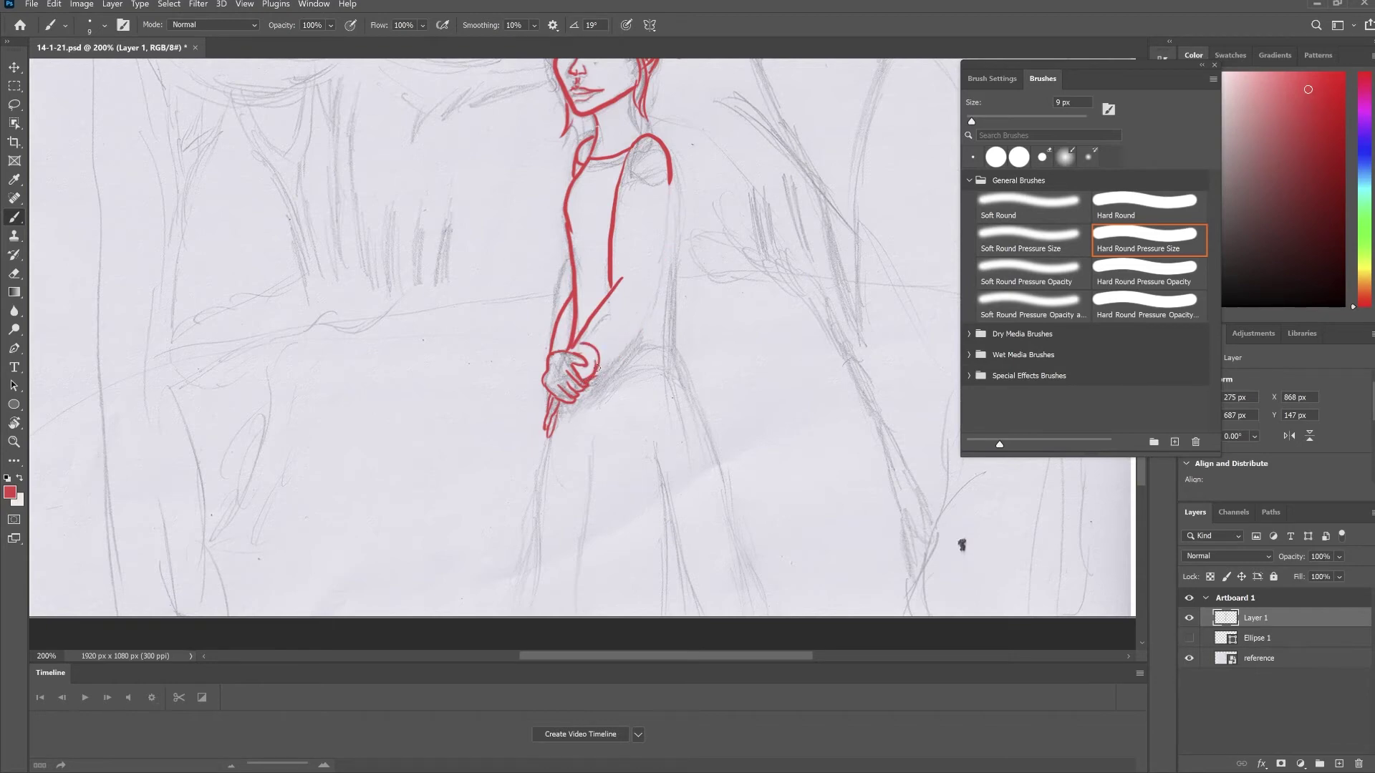
- Draw the outer line of the near arm from shoulder to wrist and erase the overlapping line at the hand
left_click_drag(596, 369, 667, 297)
mouse_move(671, 181)
left_mouse_down()
mouse_move(649, 316)
mouse_move(663, 297)
mouse_move(597, 371)
left_mouse_up()
key("ctrl+z")
key("ctrl+z")
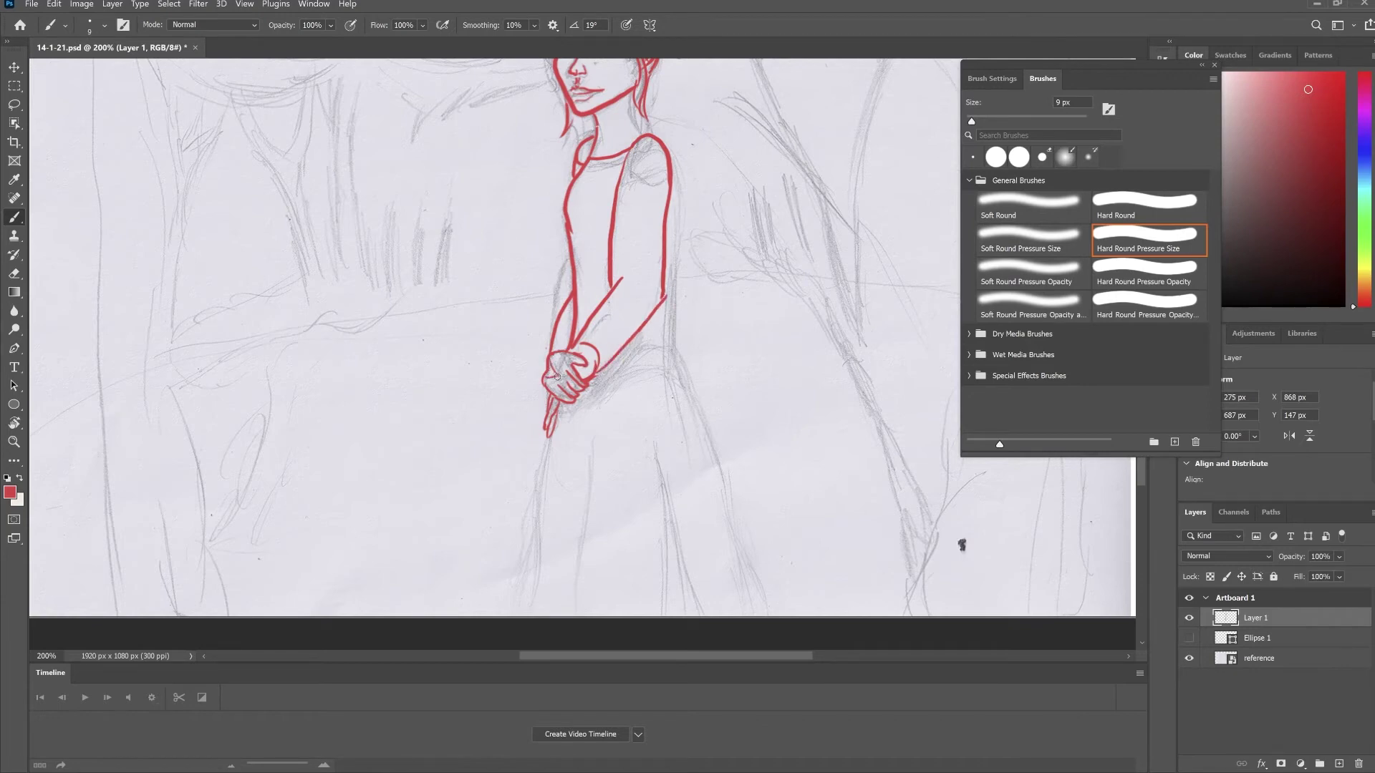
key("e")
left_click_drag(581, 344, 597, 348)
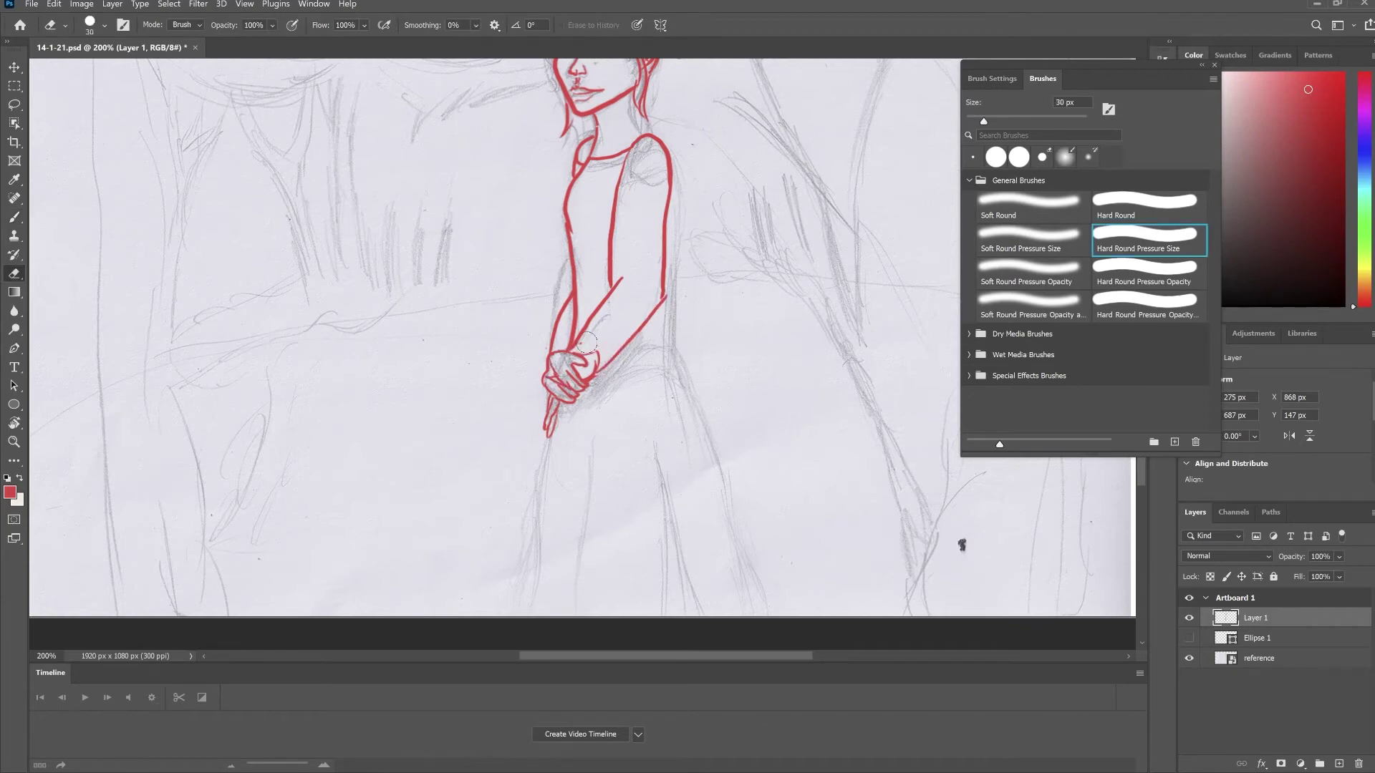
- Draw the curved sleeve edge across the top of the near arm
key("b")
left_click_drag(626, 164, 657, 182)
key("ctrl+z")
left_click_drag(626, 164, 664, 183)
left_click_drag(671, 183, 679, 354)
left_click_drag(672, 163, 673, 264)
key("ctrl+z")
key("ctrl+z")
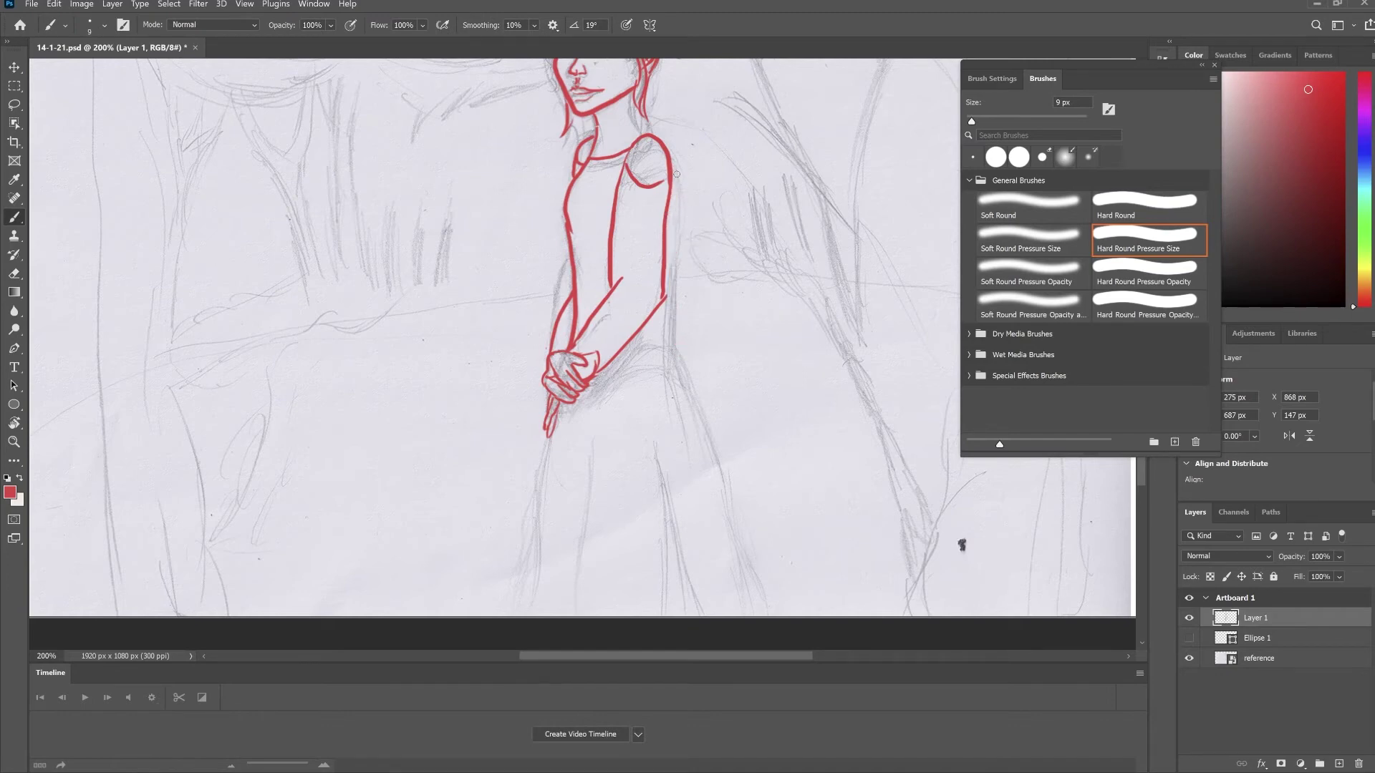
left_click_drag(670, 182, 681, 344)
key("ctrl+z")
left_click_drag(682, 195, 679, 359)
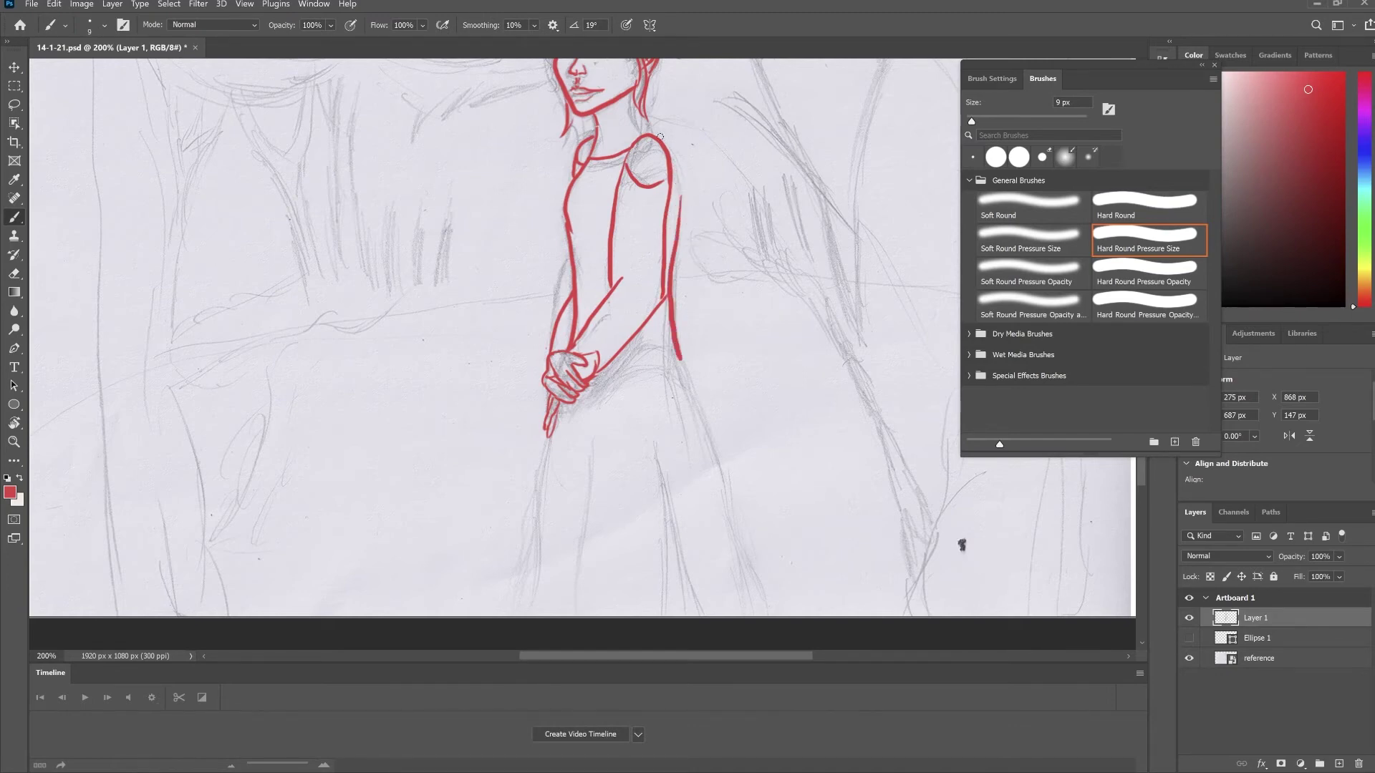
left_click_drag(675, 165, 670, 268)
key("ctrl+z")
key("ctrl+z")
key("ctrl+z")
left_click_drag(675, 160, 659, 295)
key("ctrl+z")
key("ctrl+z")
key("ctrl+shift+z")
key("ctrl+z")
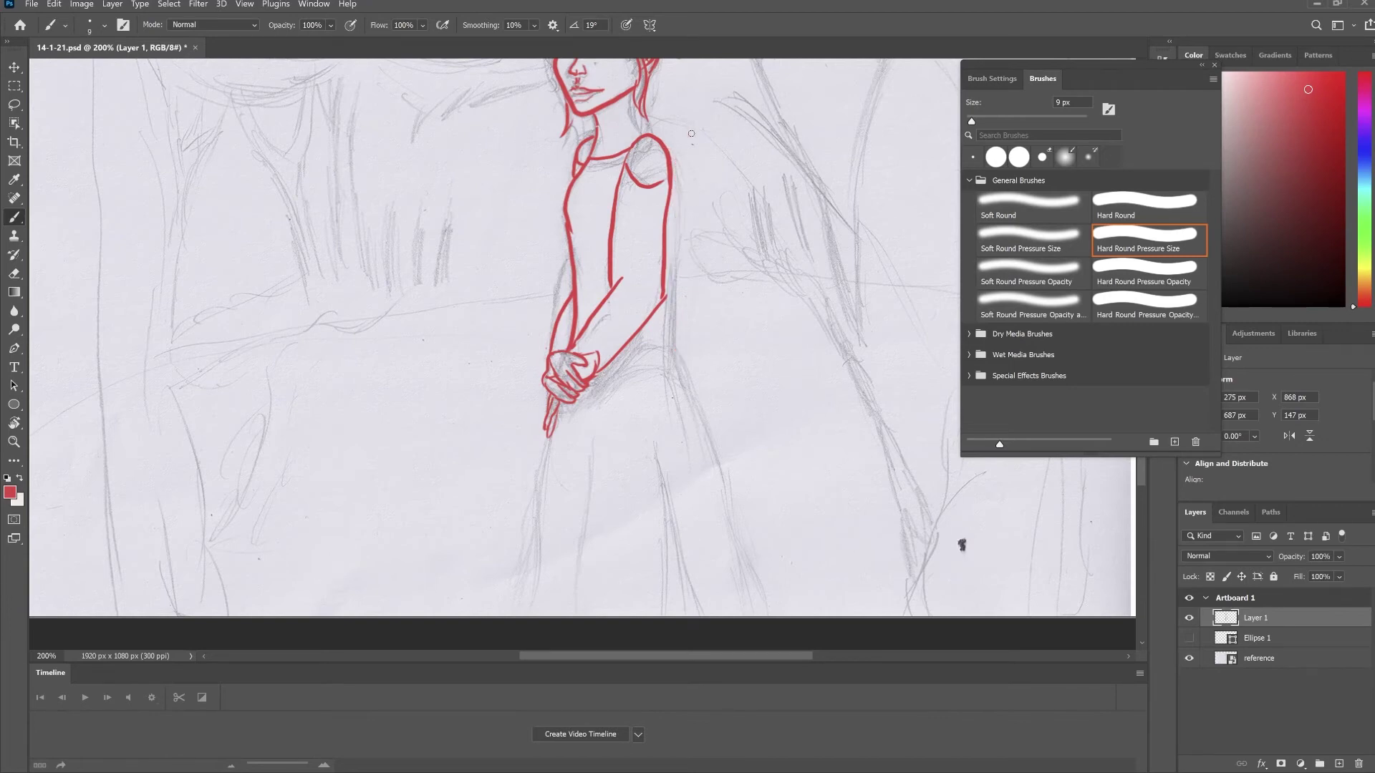
key("ctrl+z")
left_click_drag(674, 162, 670, 242)
key("ctrl+z")
left_click_drag(843, 132, 794, 254)
left_click_drag(792, 152, 751, 271)
key("ctrl+z")
key("ctrl+z")
left_click_drag(677, 181, 675, 349)
key("ctrl+z")
key("ctrl+z")
left_click_drag(681, 175, 676, 348)
key("ctrl+z")
- Draw the lower back line to the hip and thicken the outer edge of the shoulder and arm
left_click_drag(668, 265, 688, 366)
key("ctrl+z")
left_click_drag(674, 152, 670, 291)
left_click_drag(655, 130, 676, 181)
scroll(648, 123, "up", 3)
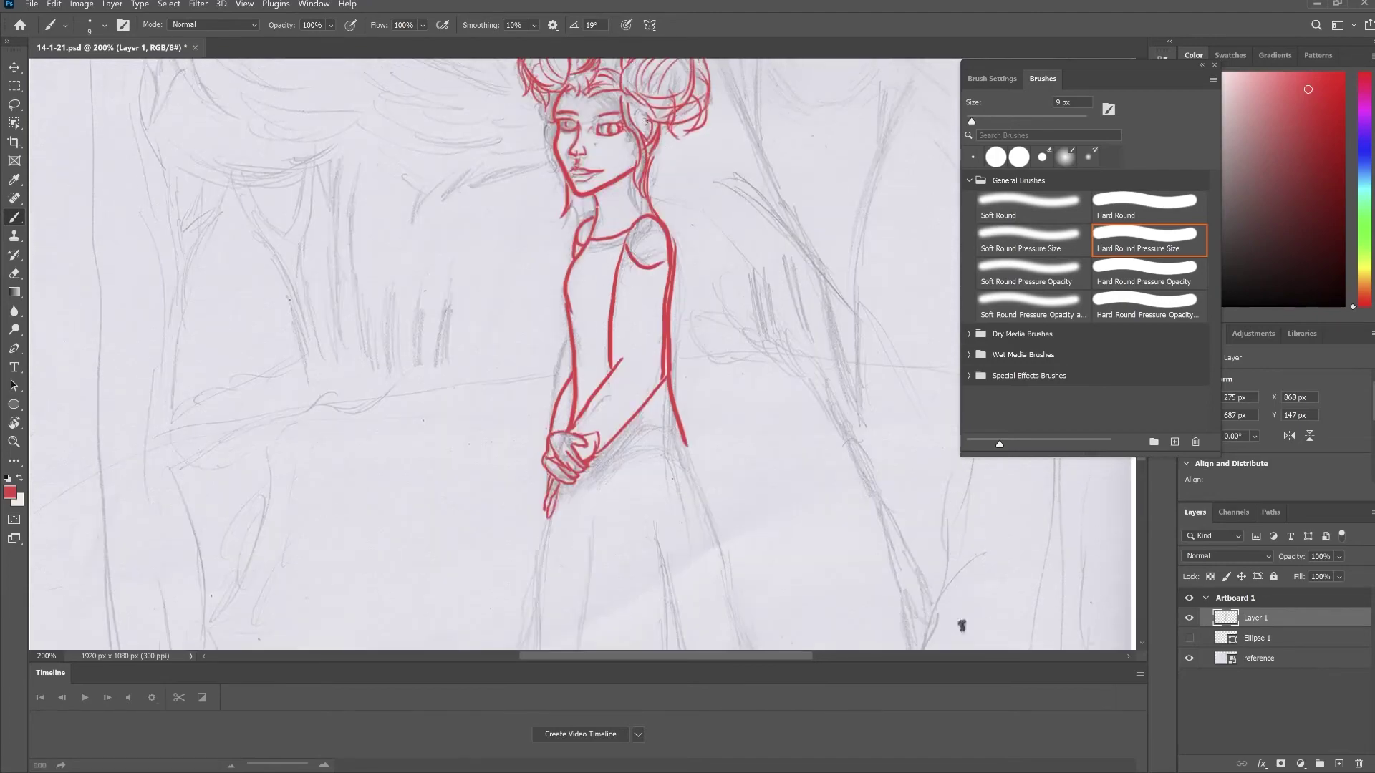
- Trace the outer contours of both legs and the inner leg lines down to the canvas edge
scroll(651, 234, "down", 5)
left_click_drag(686, 272, 767, 523)
key("ctrl+z")
left_click_drag(548, 338, 501, 525)
left_click_drag(588, 427, 556, 524)
left_click_drag(586, 446, 580, 524)
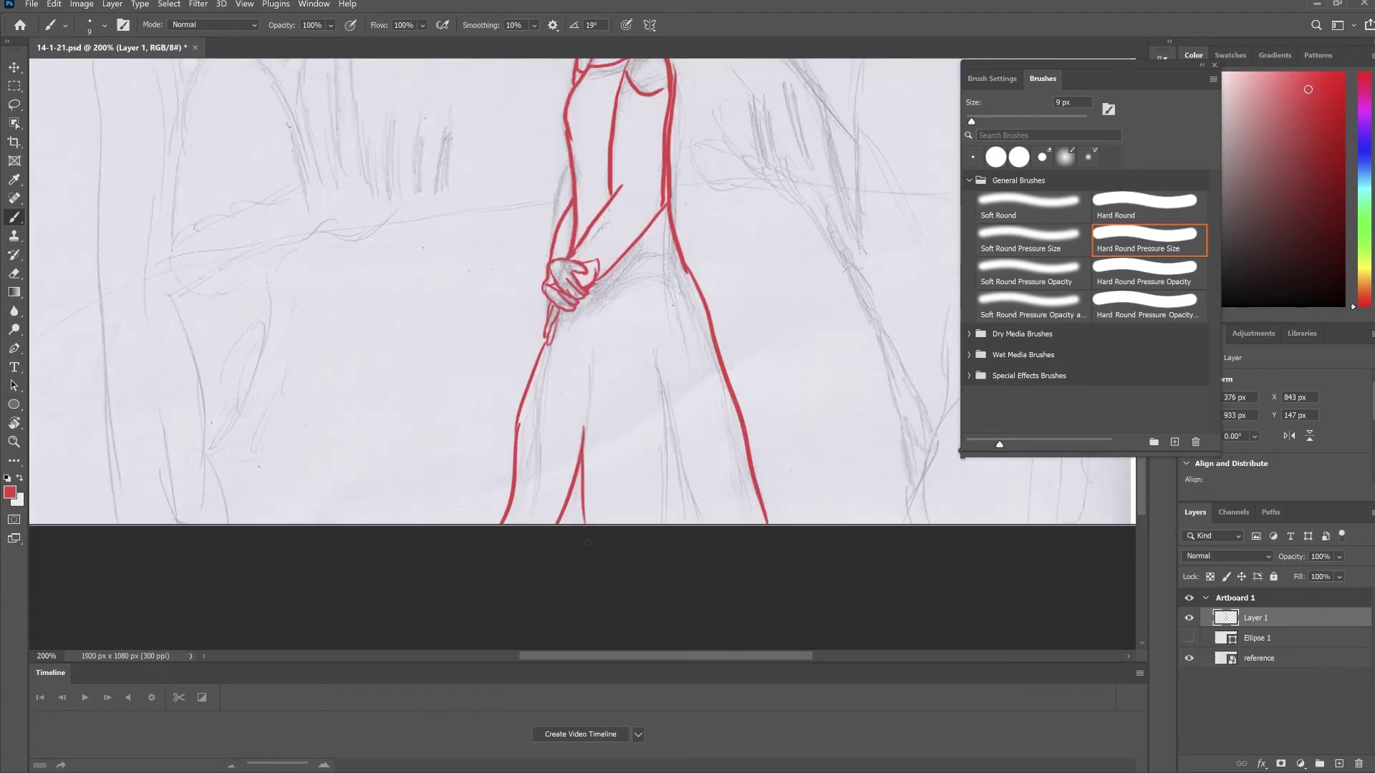
key("ctrl+z")
left_click_drag(594, 355, 583, 505)
- Sketch the curved hem ends of the garment on the outer side of each leg
left_click_drag(511, 438, 493, 491)
left_click_drag(508, 434, 532, 492)
left_click_drag(754, 423, 768, 494)
left_click_drag(716, 477, 753, 487)
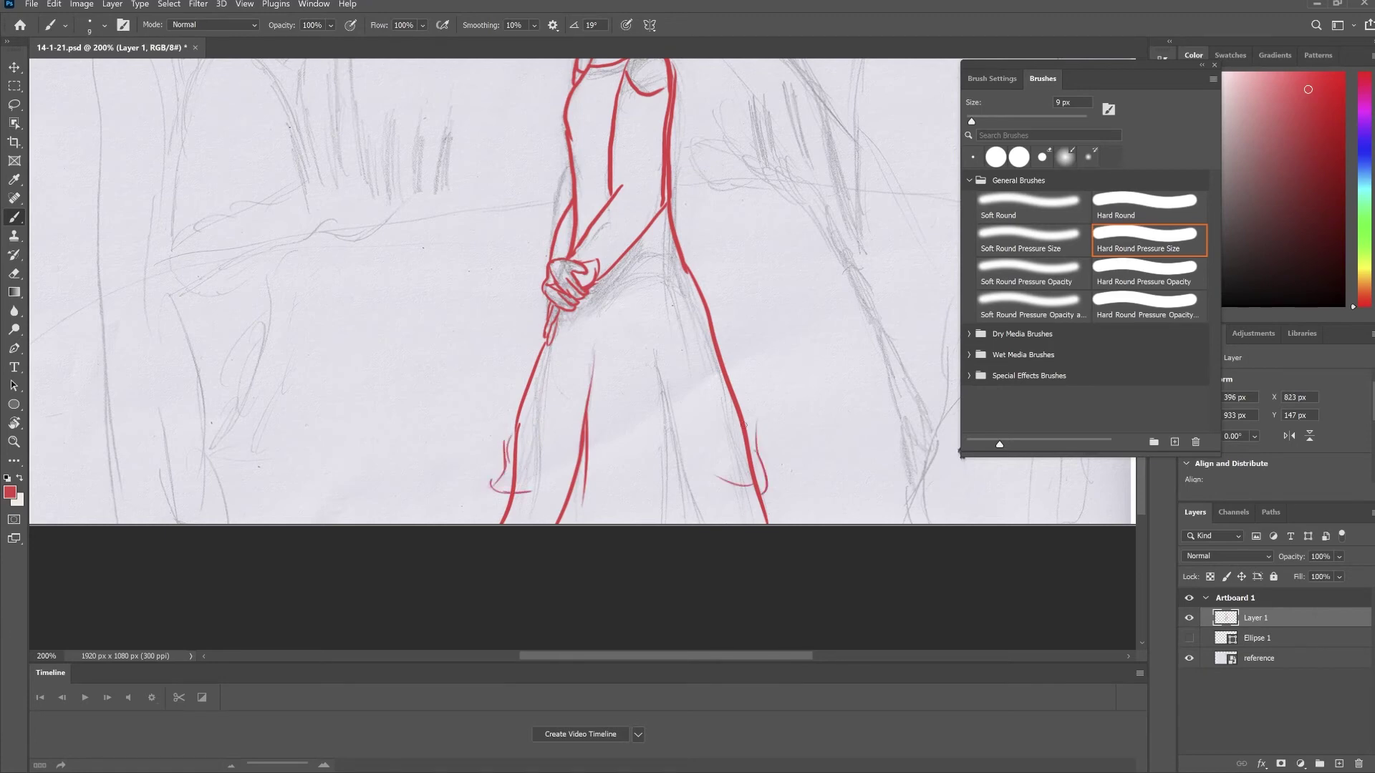
- Draw the garment's outer side lines from the hips to the hem and the waistline behind the hands
mouse_move(690, 270)
left_mouse_down()
mouse_move(746, 392)
mouse_move(756, 466)
left_mouse_up()
mouse_move(533, 313)
left_mouse_down()
mouse_move(485, 419)
mouse_move(501, 457)
left_mouse_up()
key("ctrl+z")
left_click_drag(597, 286, 676, 247)
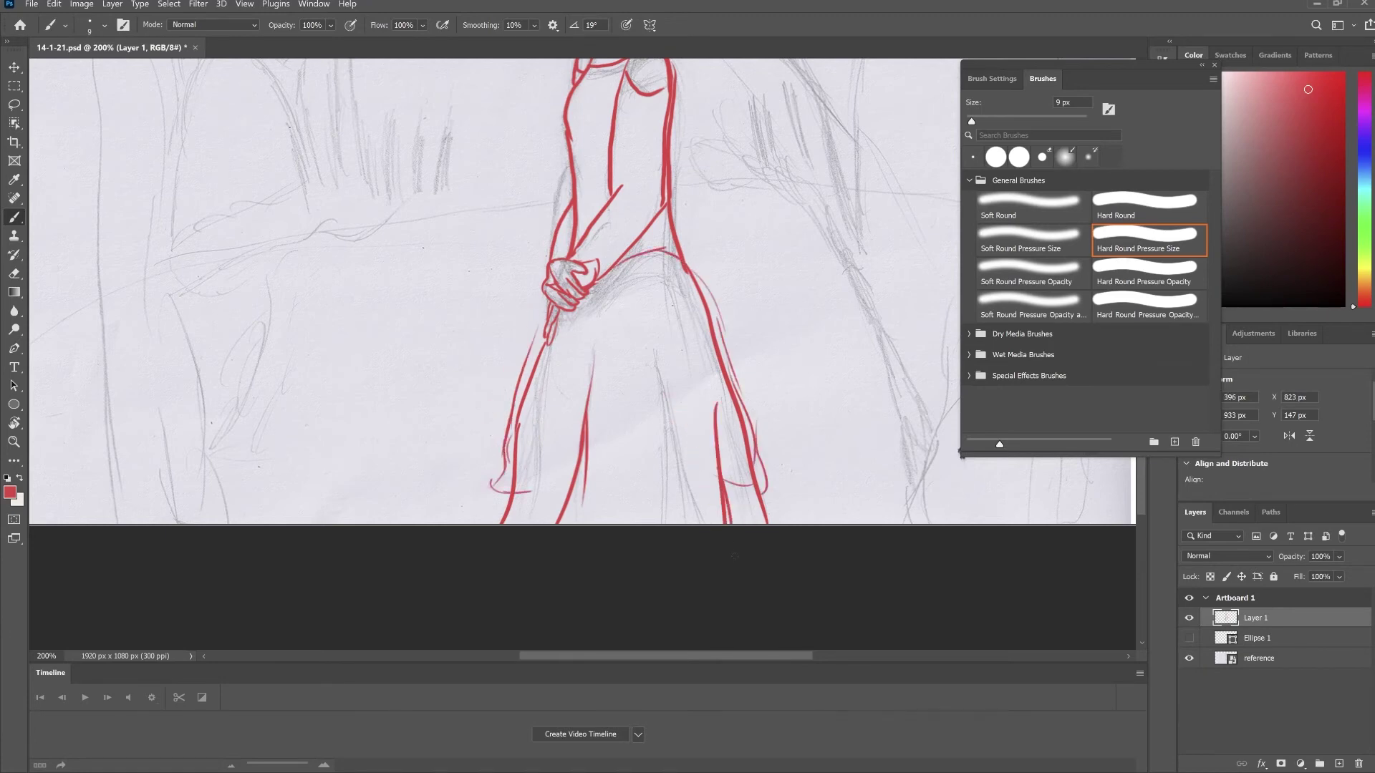
- Add a new layer beneath Layer 1 and name it "background window"
scroll(672, 354, "up", 3)
scroll(672, 354, "up", 1)
key("ctrl+minus")
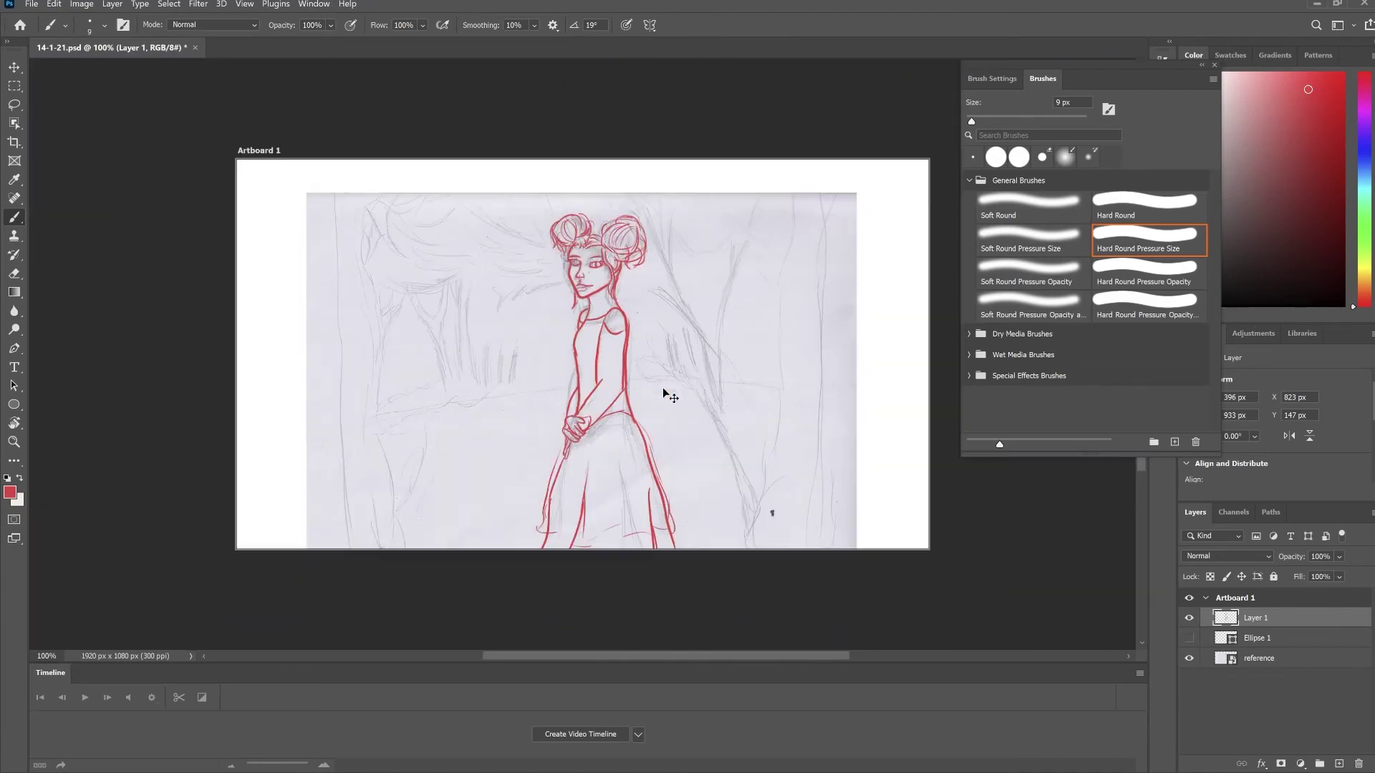
key("ctrl+plus")
key("ctrl+minus")
key("ctrl+0")
left_click(1339, 764, "ctrl")
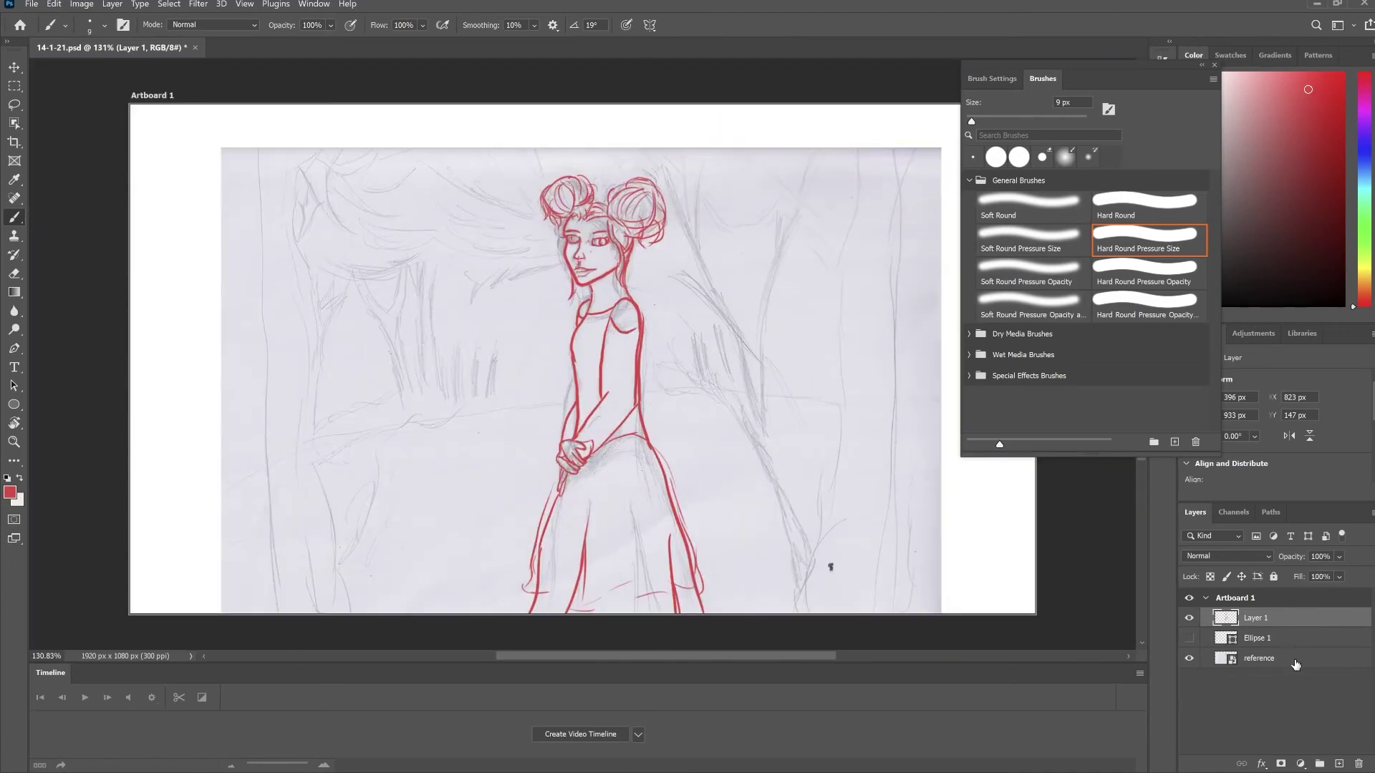
double_click(1265, 638)
type("background window")
key("Return")
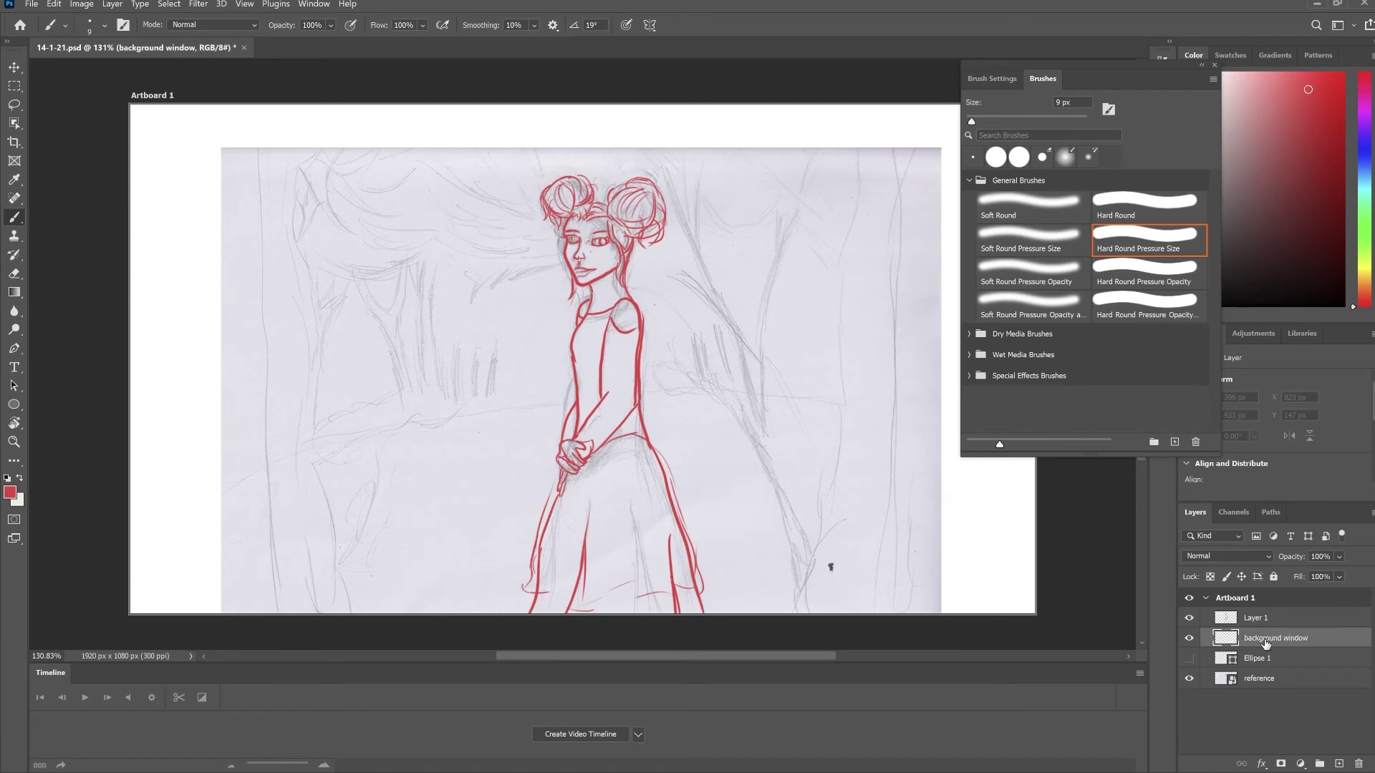
- Draw a straight vertical line down the full canvas height on each side of the girl near the scan's edges
left_click_drag(270, 93, 272, 630)
scroll(279, 565, "down", 2)
scroll(279, 565, "right", 3)
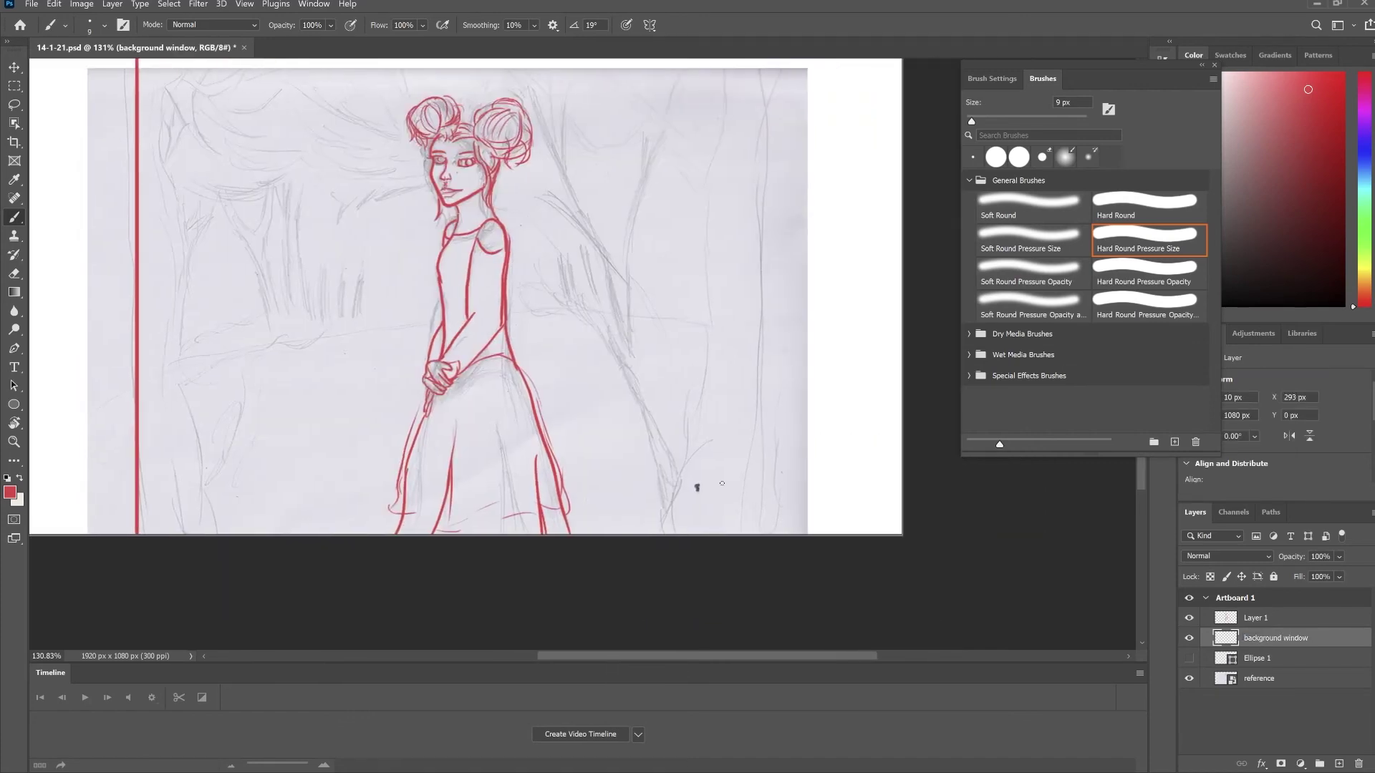
scroll(279, 565, "up", 1)
left_click_drag(803, 66, 852, 659)
- Draw wavy curtain-like contours on both sides of the left vertical line, extending to the canvas bottom
left_click_drag(1142, 538, 1142, 465)
left_click_drag(586, 656, 519, 656)
mouse_move(441, 96)
left_mouse_down()
mouse_move(383, 247)
mouse_move(436, 603)
left_mouse_up()
mouse_move(298, 94)
left_mouse_down()
mouse_move(249, 334)
mouse_move(293, 529)
left_mouse_up()
left_click_drag(275, 499, 331, 603)
left_click_drag(333, 566, 351, 603)
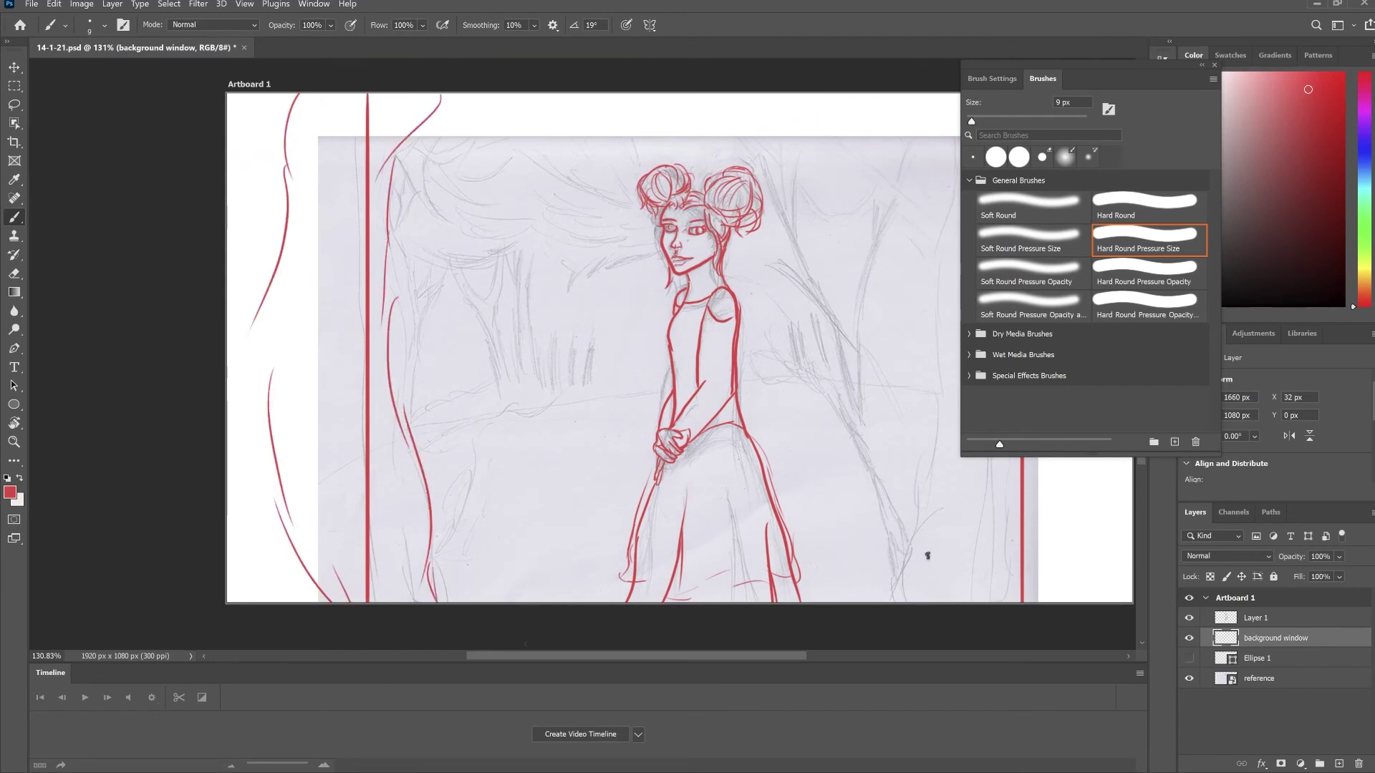
mouse_move(581, 656)
left_mouse_down()
mouse_move(651, 663)
mouse_move(607, 660)
left_mouse_up()
left_click_drag(199, 522, 175, 600)
left_click_drag(199, 545, 176, 603)
- Draw the curved inner contour sweeping from the top of the right vertical line down to the canvas bottom
left_click_drag(584, 664, 641, 659)
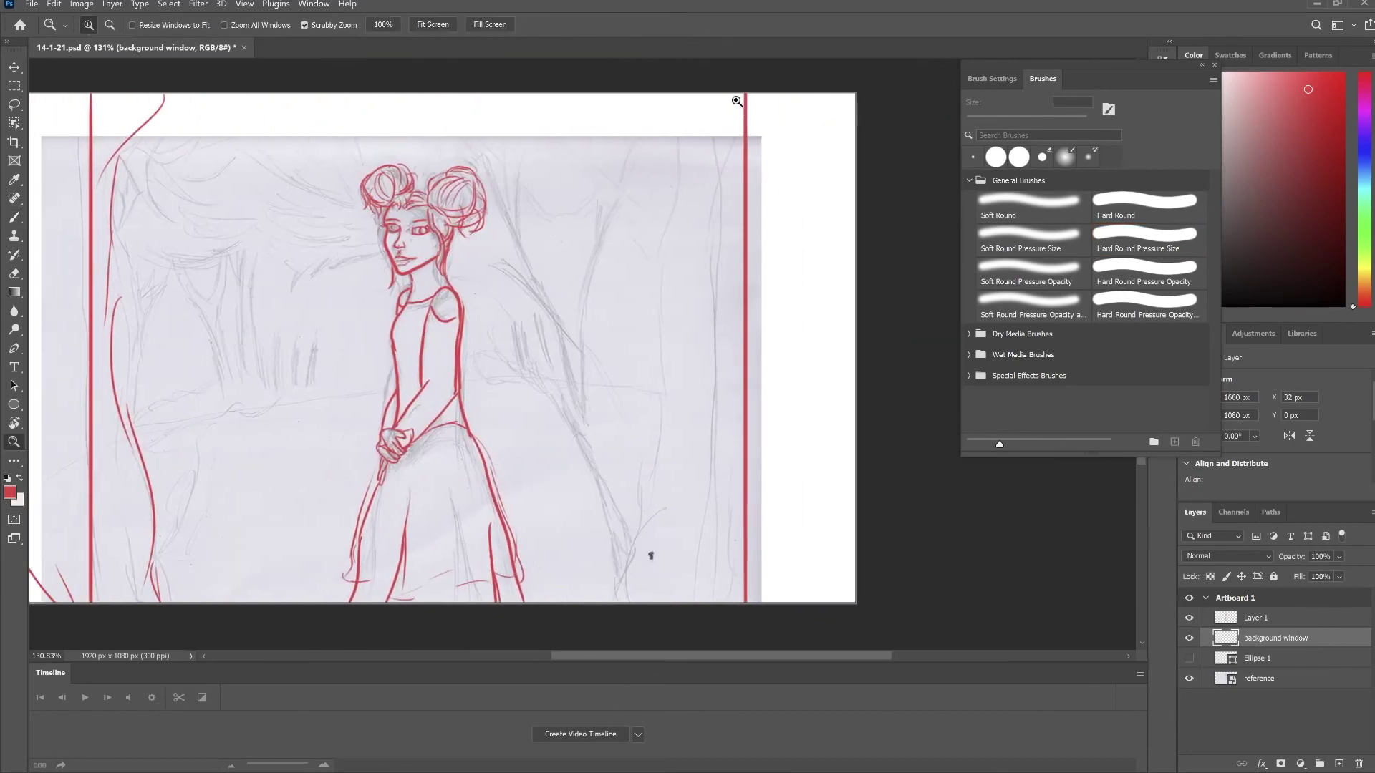
left_click_drag(749, 94, 732, 201)
left_click_drag(743, 291, 703, 414)
key("ctrl+z")
mouse_move(671, 482)
left_mouse_down()
mouse_move(603, 603)
mouse_move(656, 603)
left_mouse_up()
left_click_drag(745, 253, 704, 390)
left_click_drag(720, 381, 680, 489)
left_click_drag(745, 97, 713, 204)
- Draw the outer wavy contours and fold lines beyond the right vertical line and save the document
mouse_move(822, 139)
left_mouse_down()
mouse_move(772, 494)
mouse_move(795, 603)
left_mouse_up()
left_click_drag(812, 401, 824, 582)
left_click_drag(852, 108, 771, 280)
left_click_drag(798, 306, 783, 402)
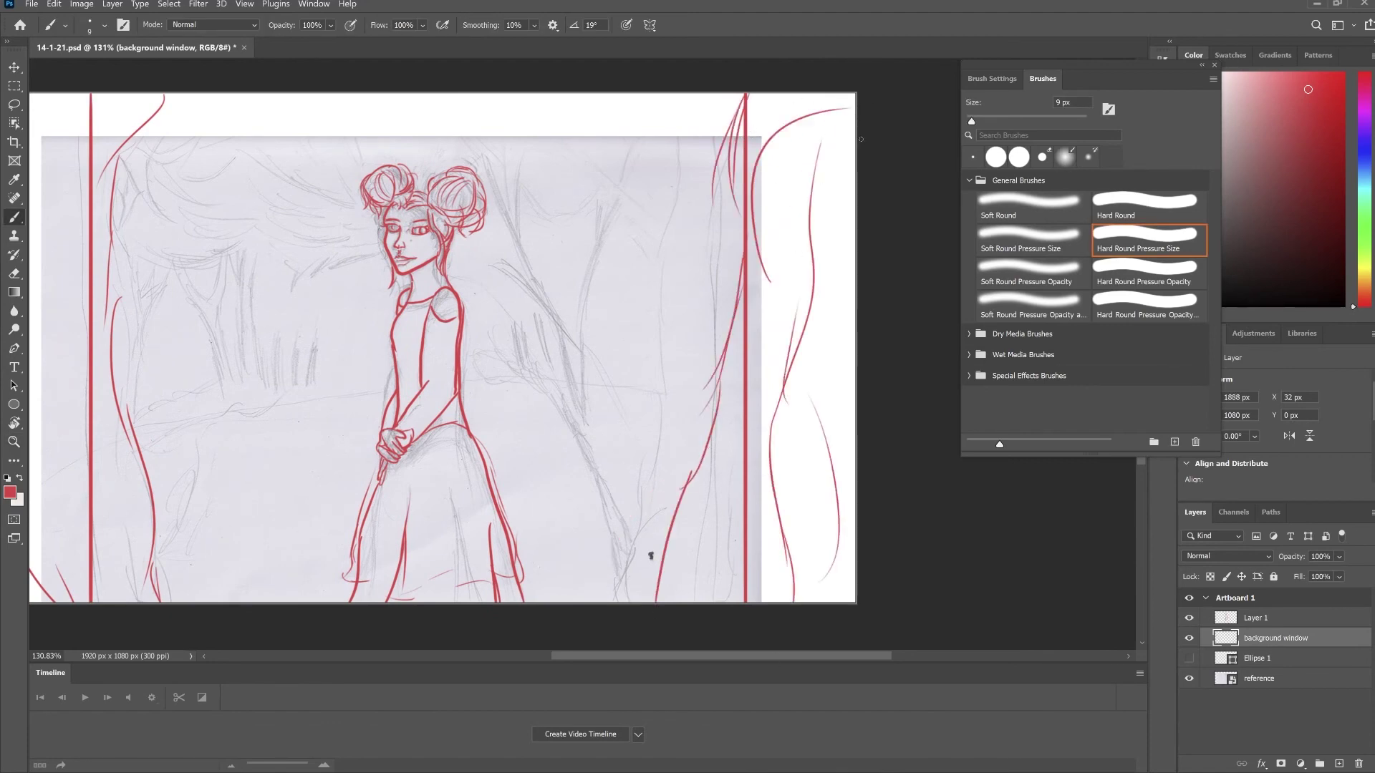
left_click_drag(798, 177, 766, 284)
left_click_drag(691, 658, 642, 655)
key("ctrl+minus")
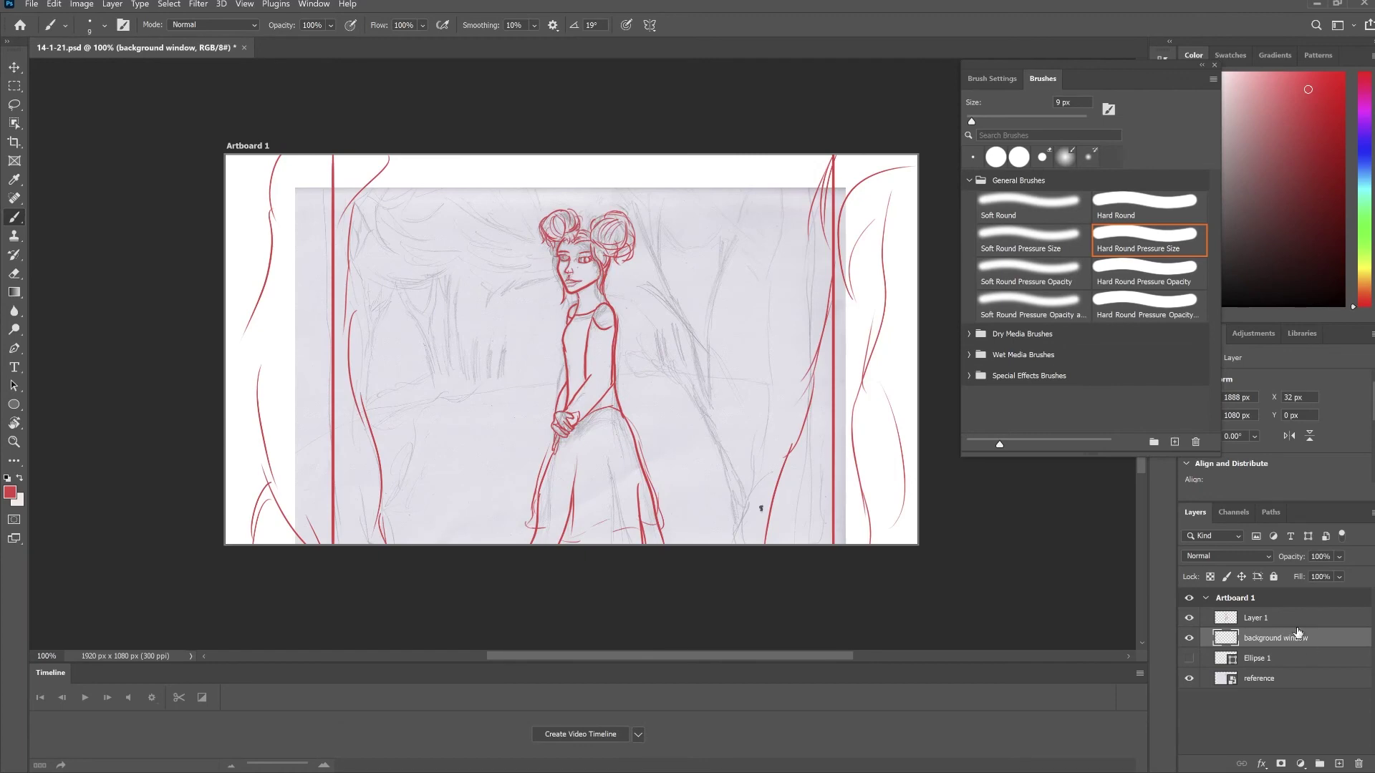
key("ctrl+s")
- Hide the reference and background window layers and add a new layer directly beneath Layer 1
left_click(1189, 678)
left_click(1189, 678)
left_click(1189, 679)
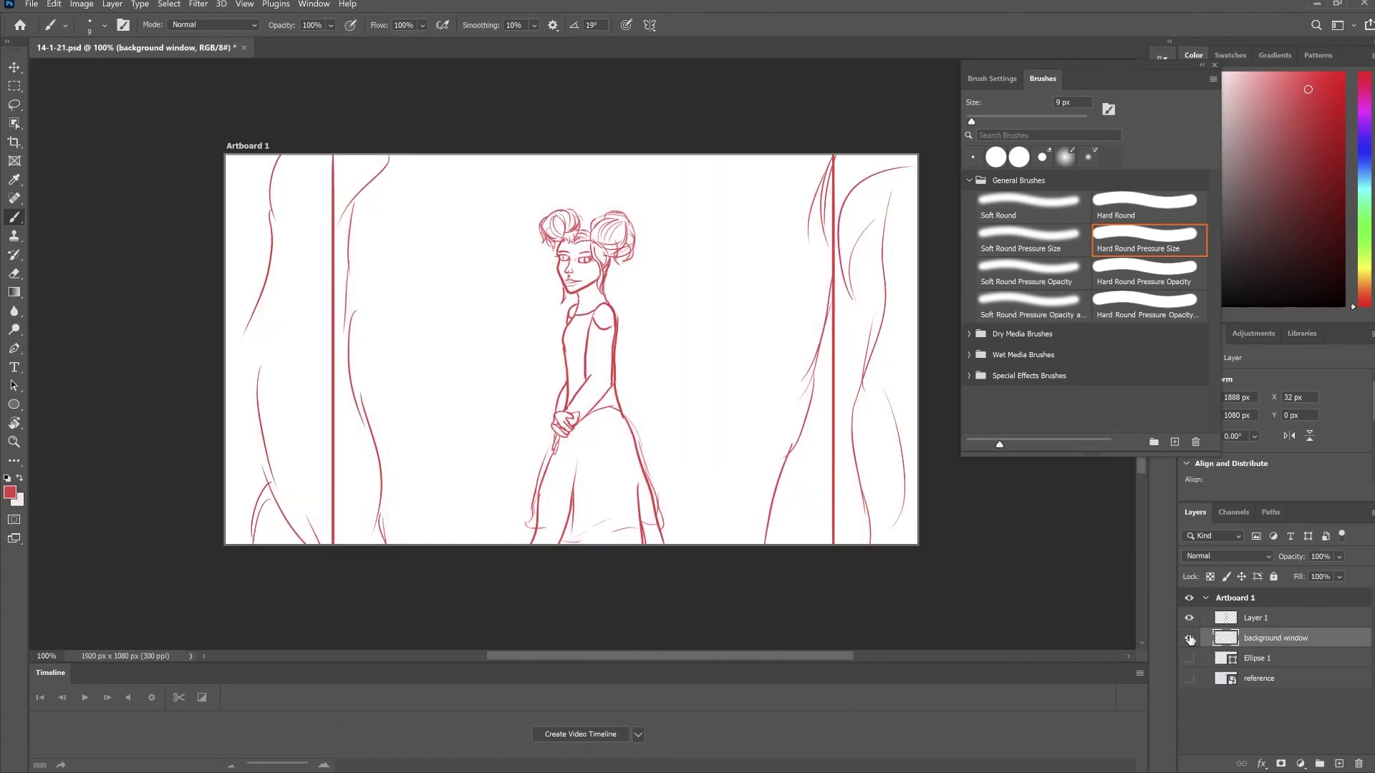
left_click(1190, 638)
left_click(1339, 764)
left_click_drag(405, 153, 220, 472)
key("ctrl+z")
left_click_drag(300, 335, 250, 546)
key("ctrl+z")
key("ctrl+z")
left_click_drag(424, 154, 258, 548)
key("ctrl+z")
- Draw one long curve from top to bottom of the canvas on each side of the girl and save the document
left_click_drag(358, 153, 231, 547)
left_click_drag(767, 155, 865, 544)
key("ctrl+z")
key("ctrl+z")
key("ctrl+s")
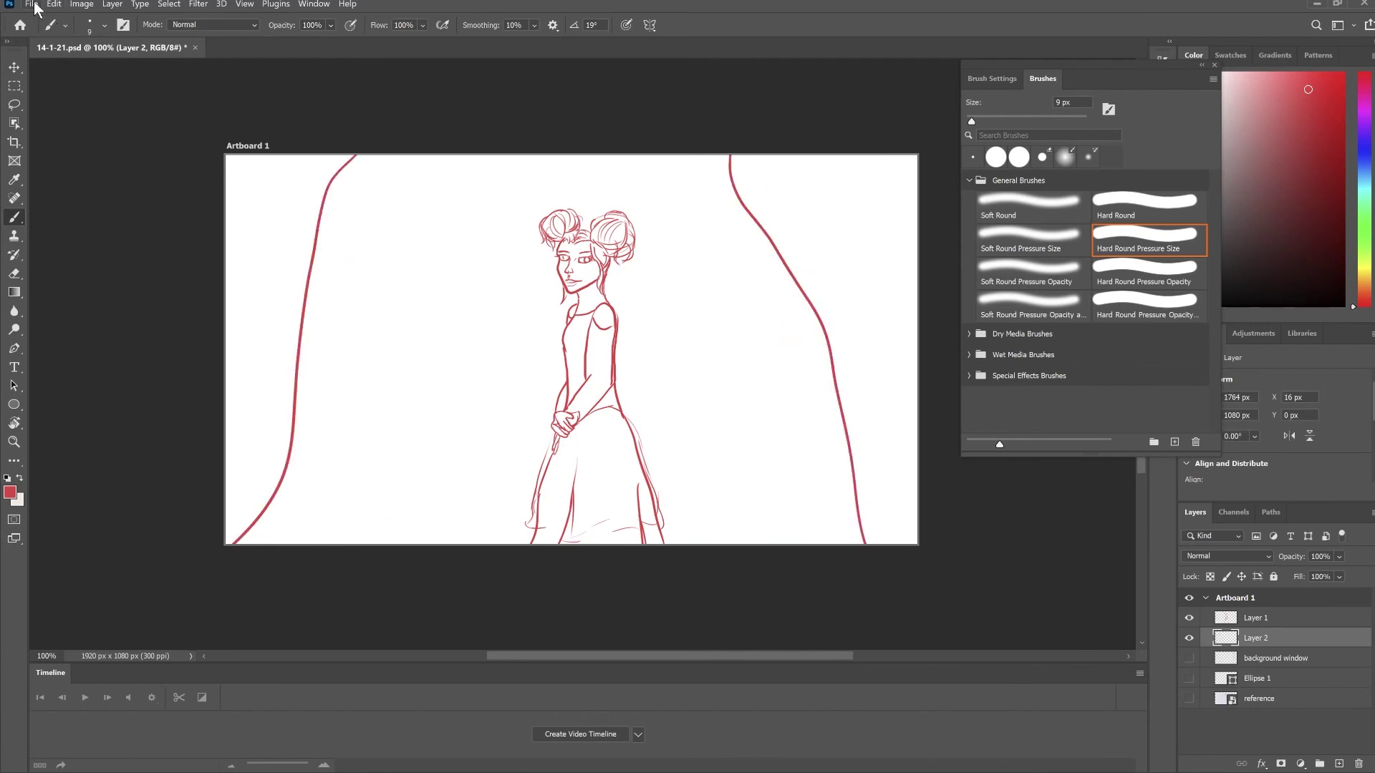